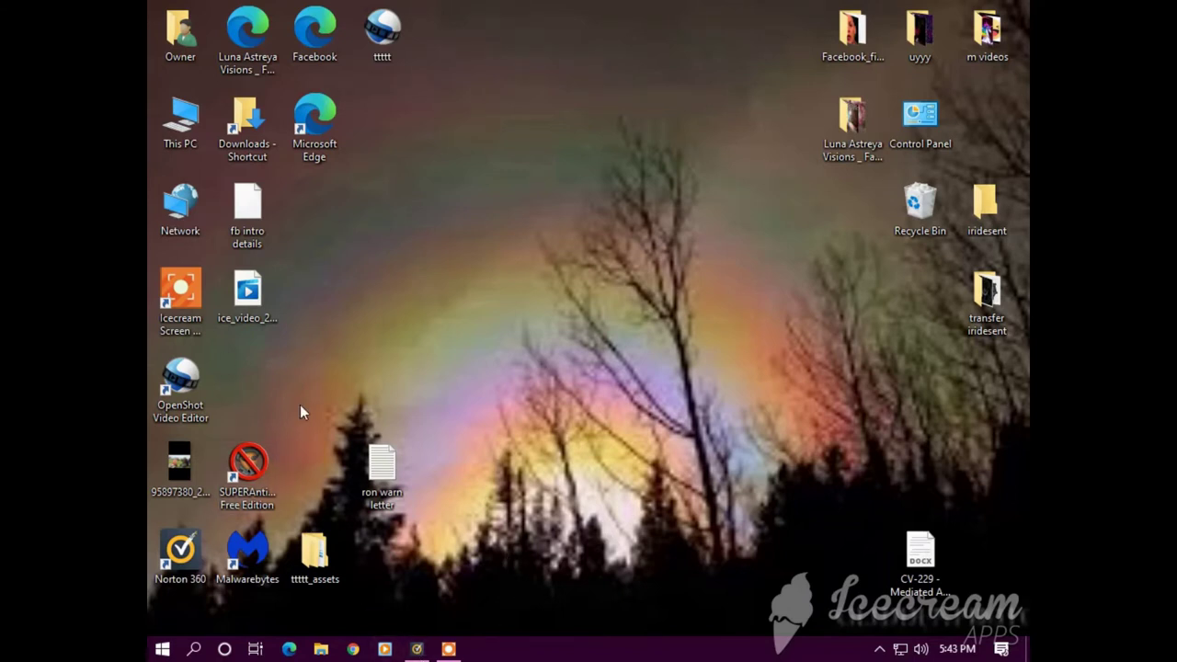
Launch Chrome and load the Gmail inbox (1–50 of 708 messages, 564 unread)
left_click(352, 651)
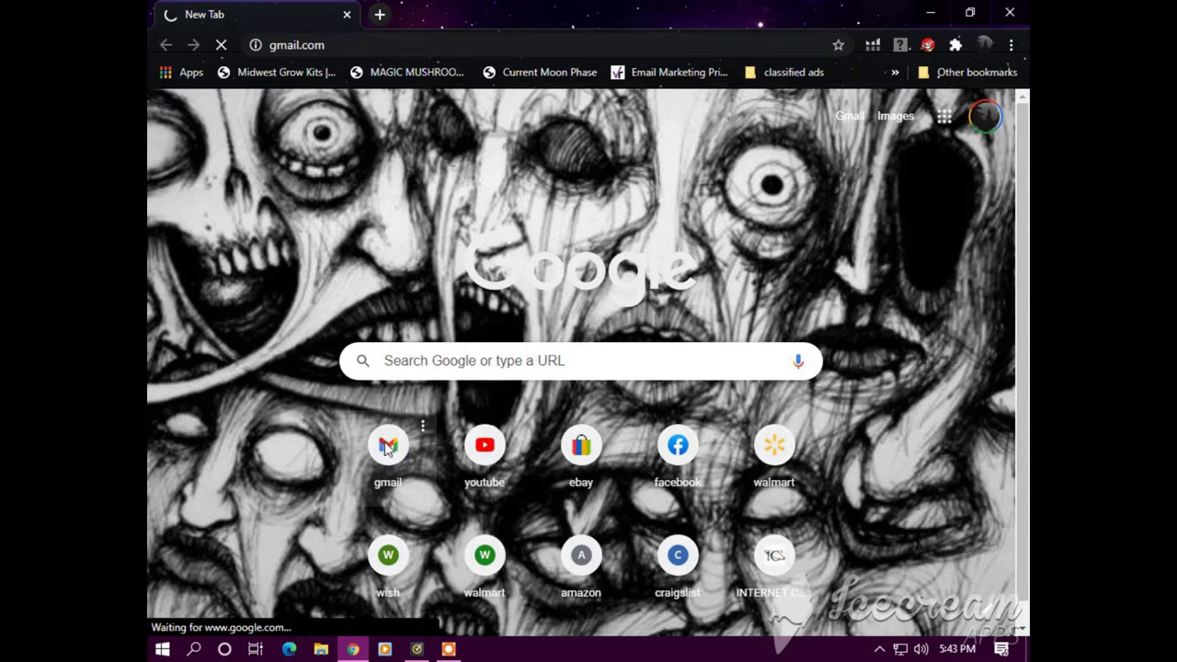
scroll(220, 410, "down", 10)
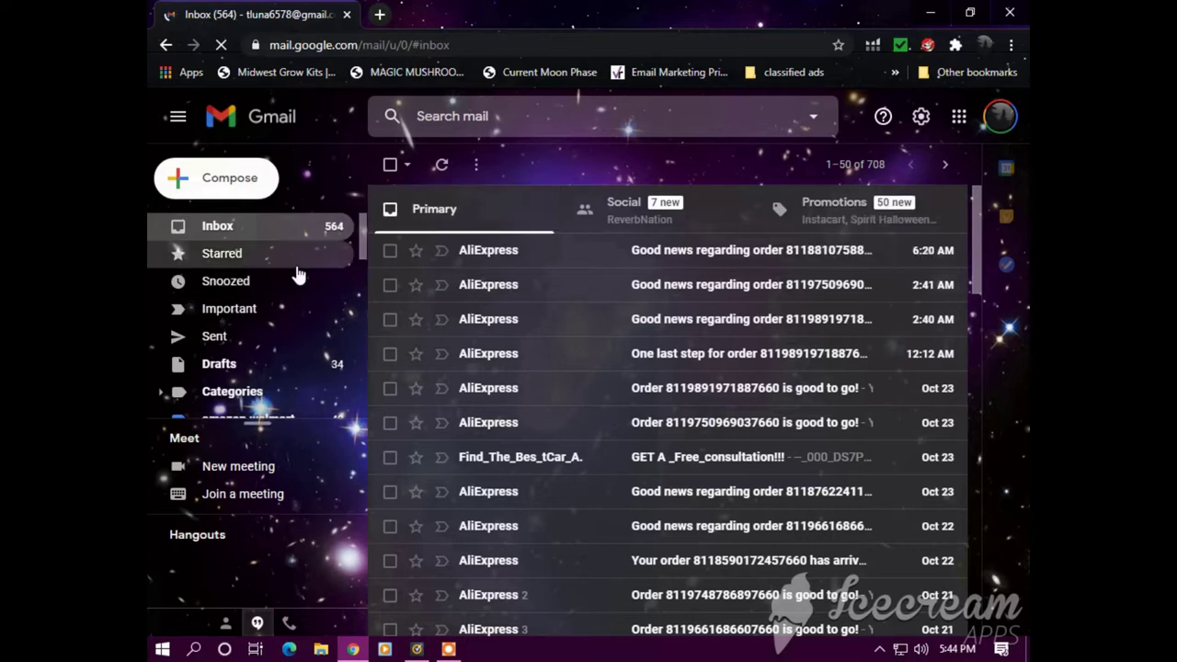
Expand the sidebar's folder list, open Spam, and open the Kills_ED message
scroll(296, 266, "down", 5)
scroll(296, 268, "down", 8)
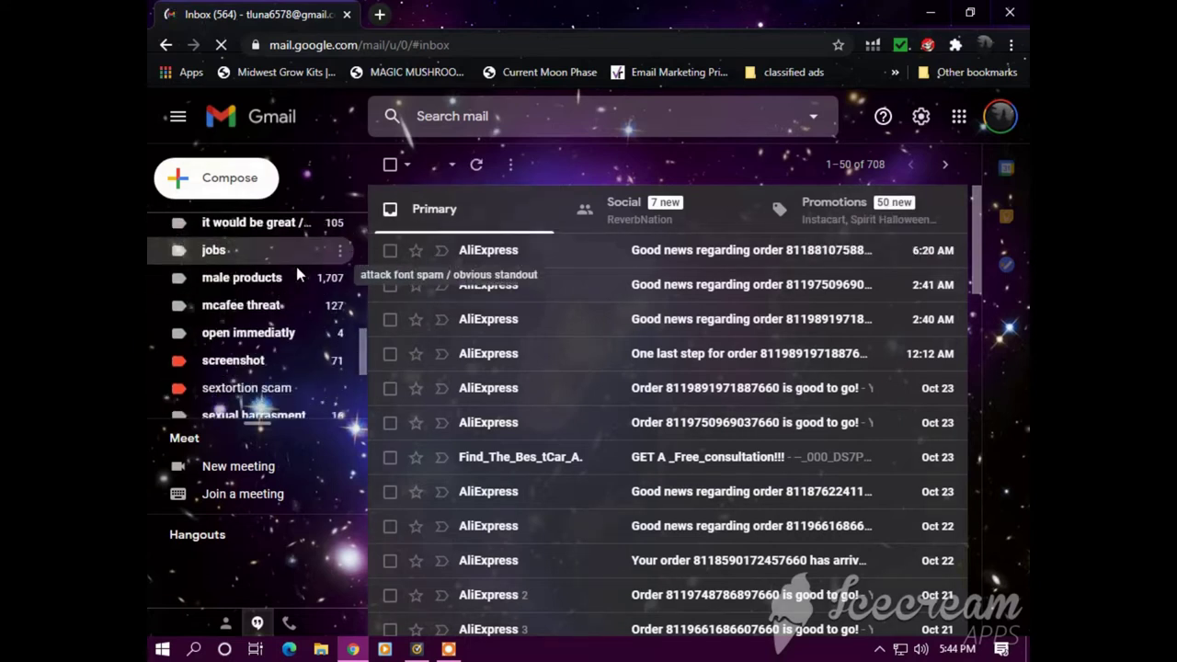
left_click(221, 407)
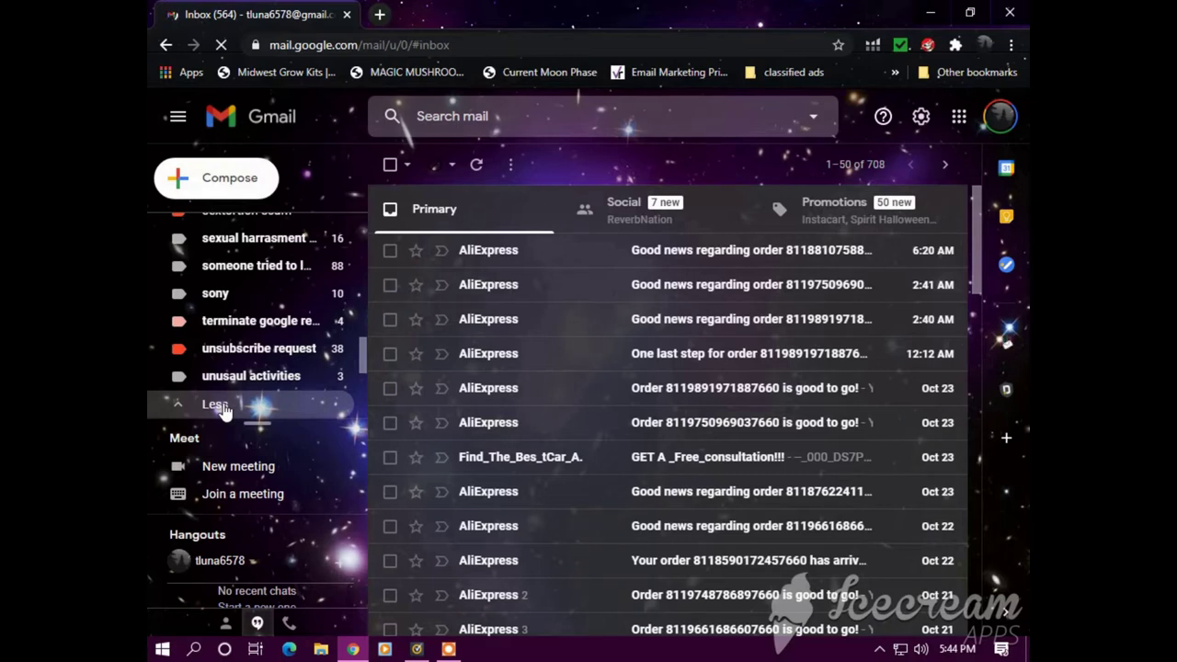
scroll(225, 405, "down", 2)
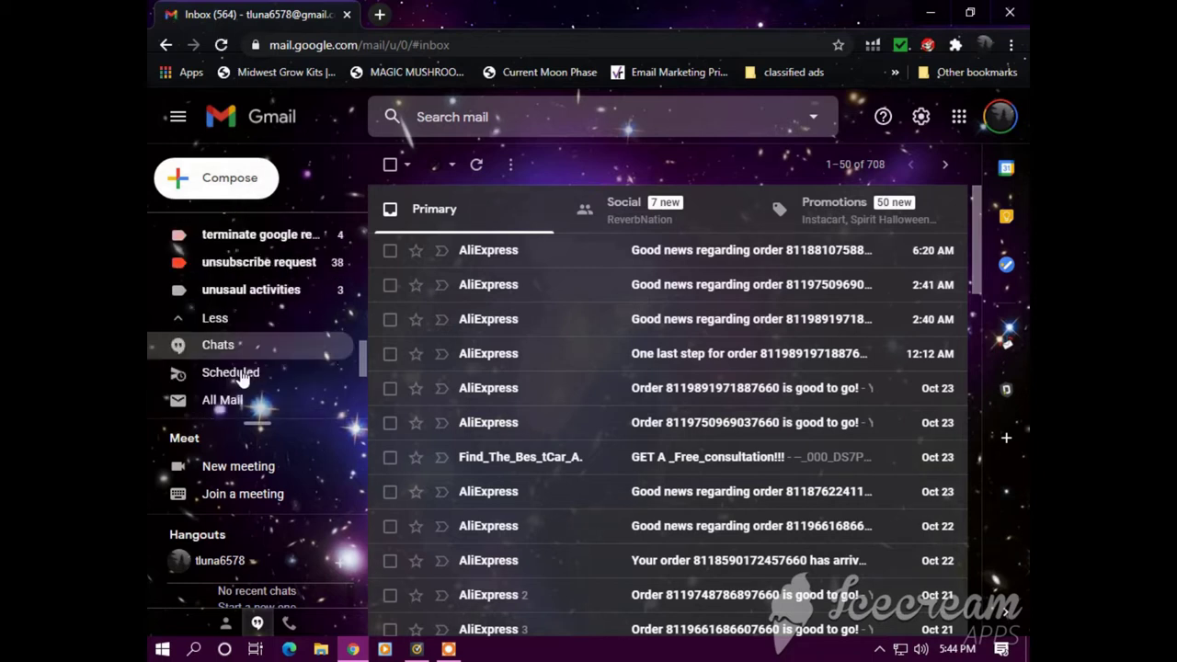
left_click(219, 343)
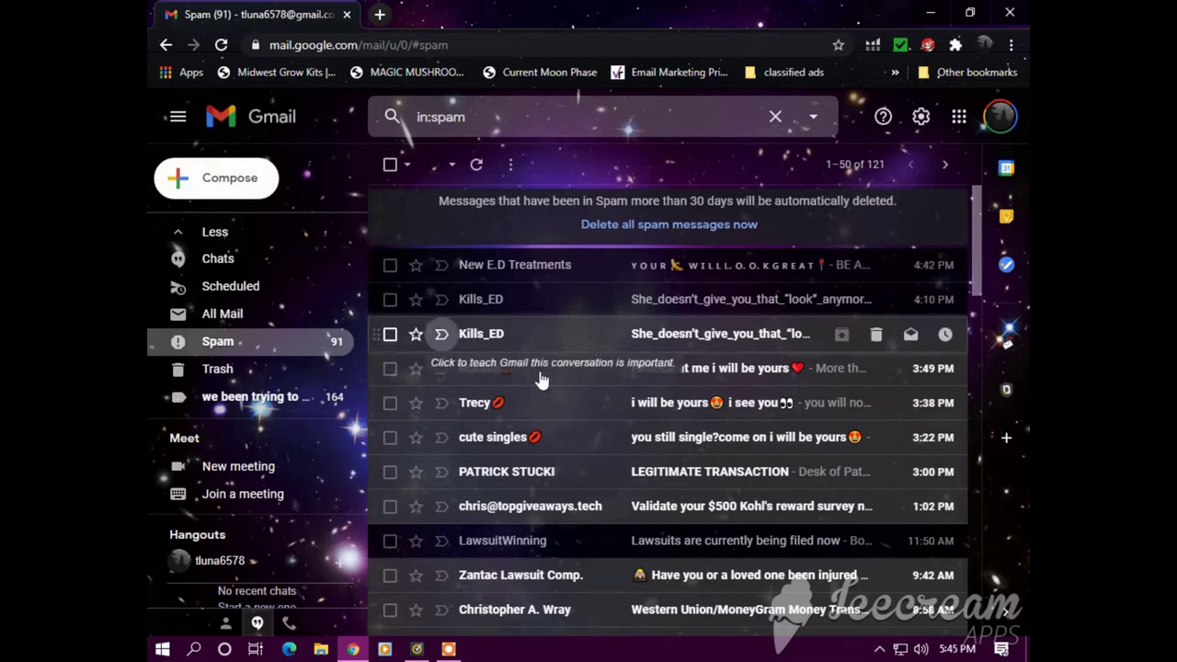
left_click(485, 336)
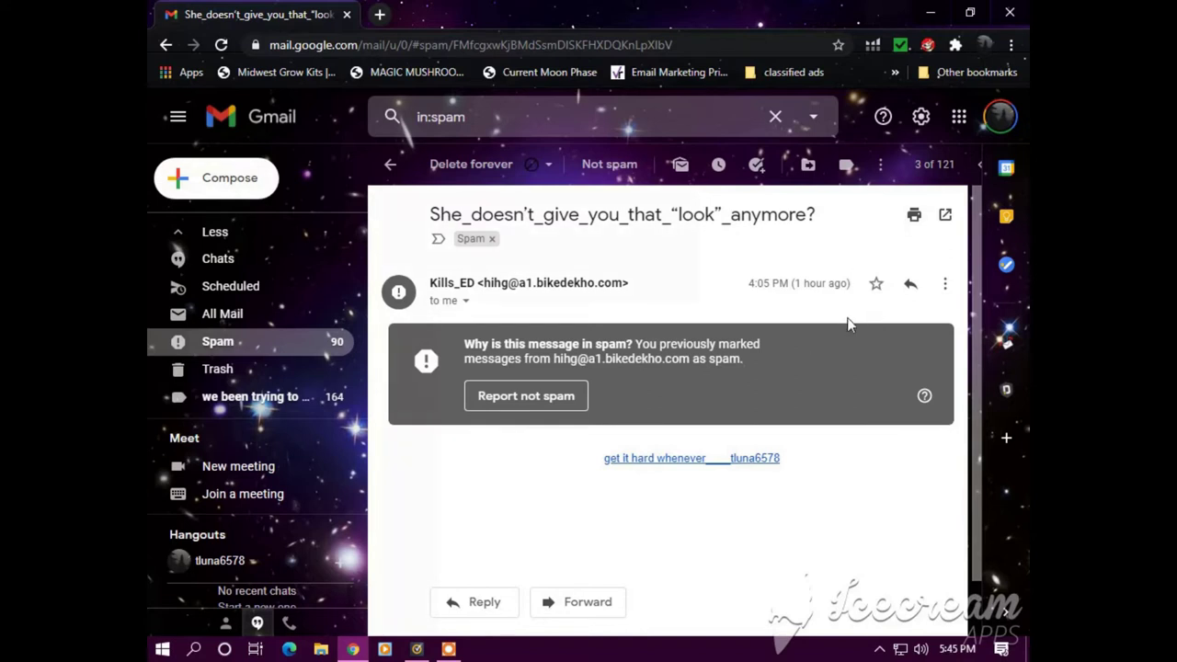
Report the Kills_ED message as phishing from its ⋮ menu
left_click(947, 287)
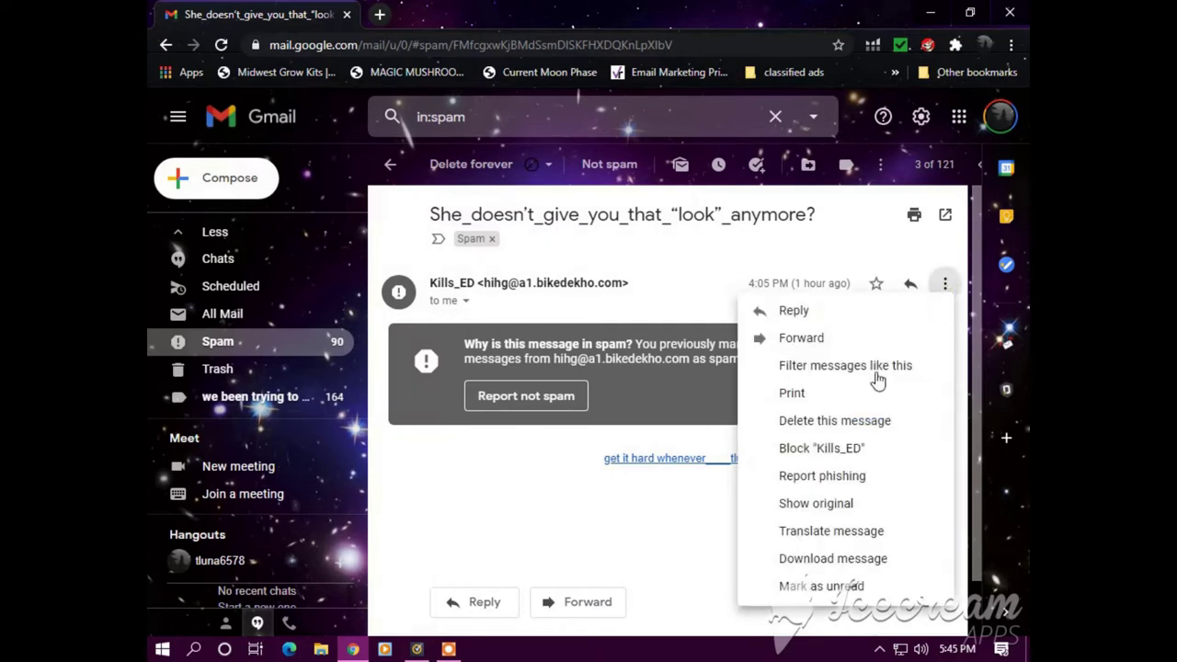
left_click(809, 476)
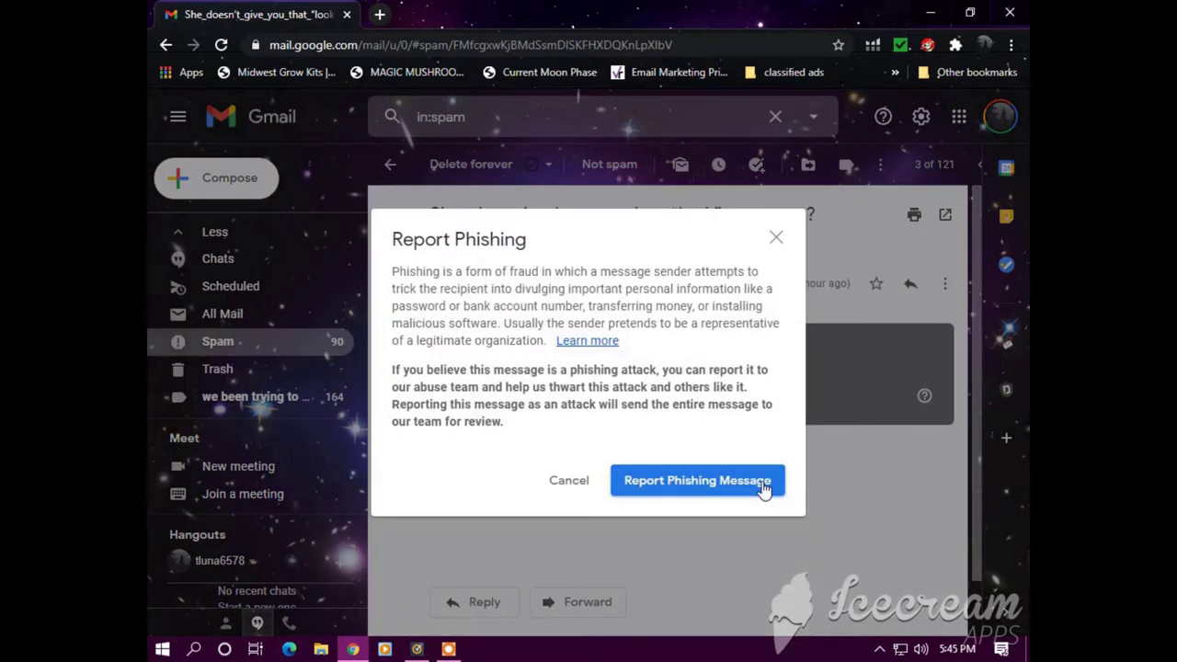
left_click(762, 483)
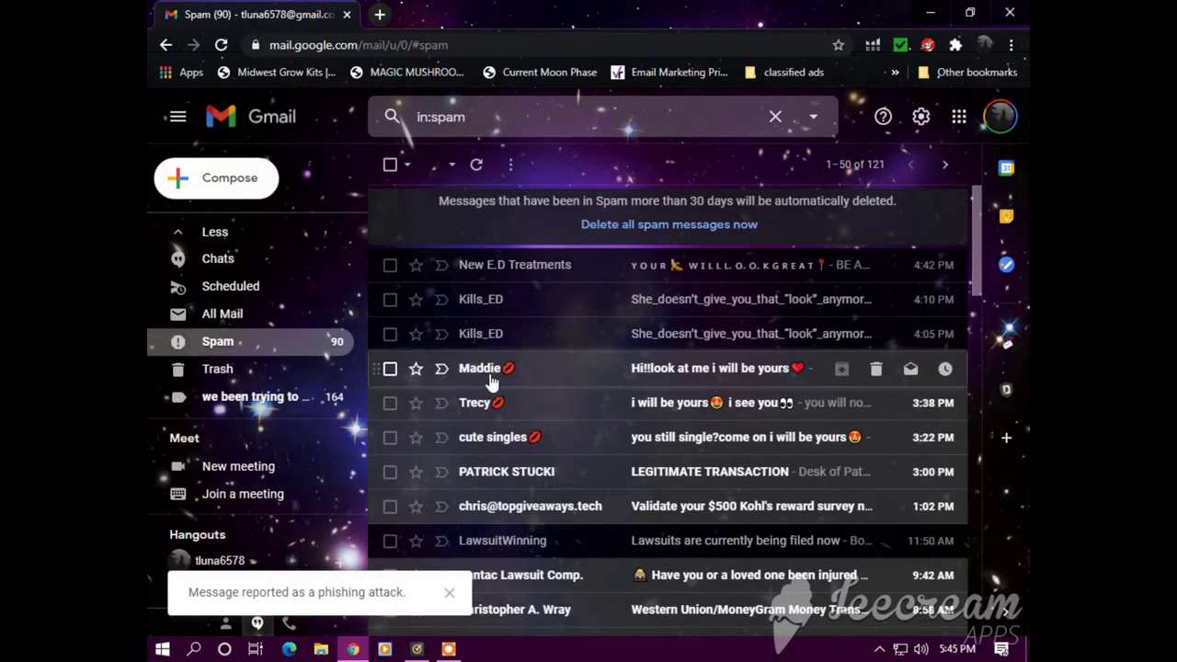
Open the 'Hi!!look at me i will be yours' message and report it as phishing too
mouse_move(484, 377)
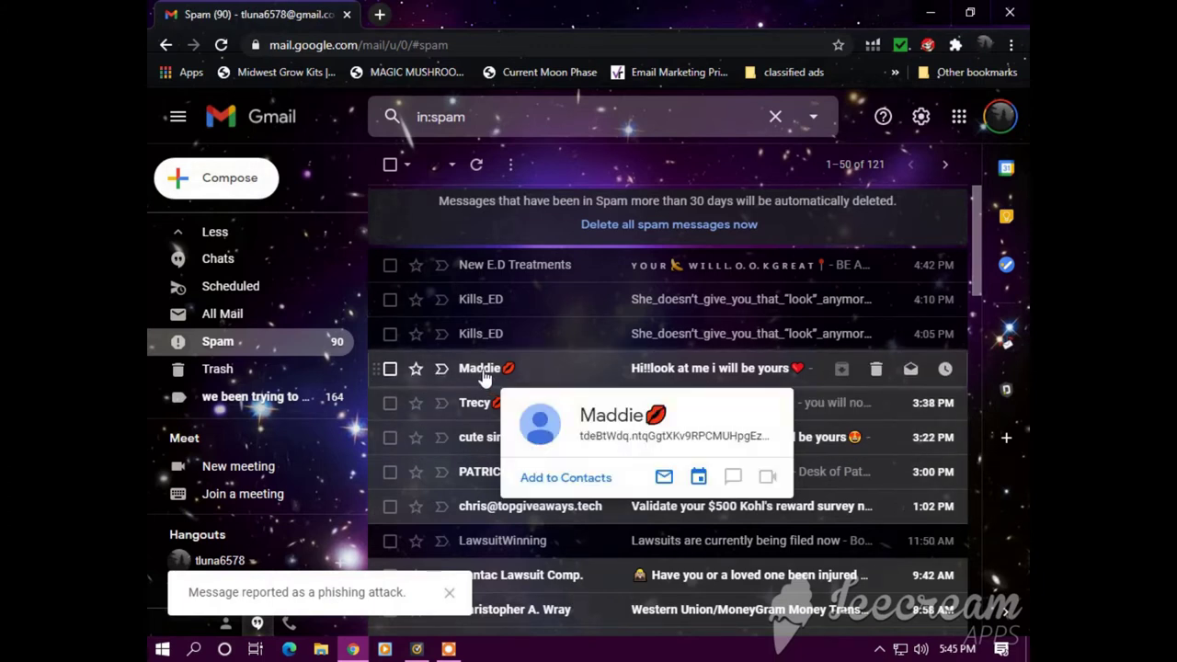
left_click(485, 377)
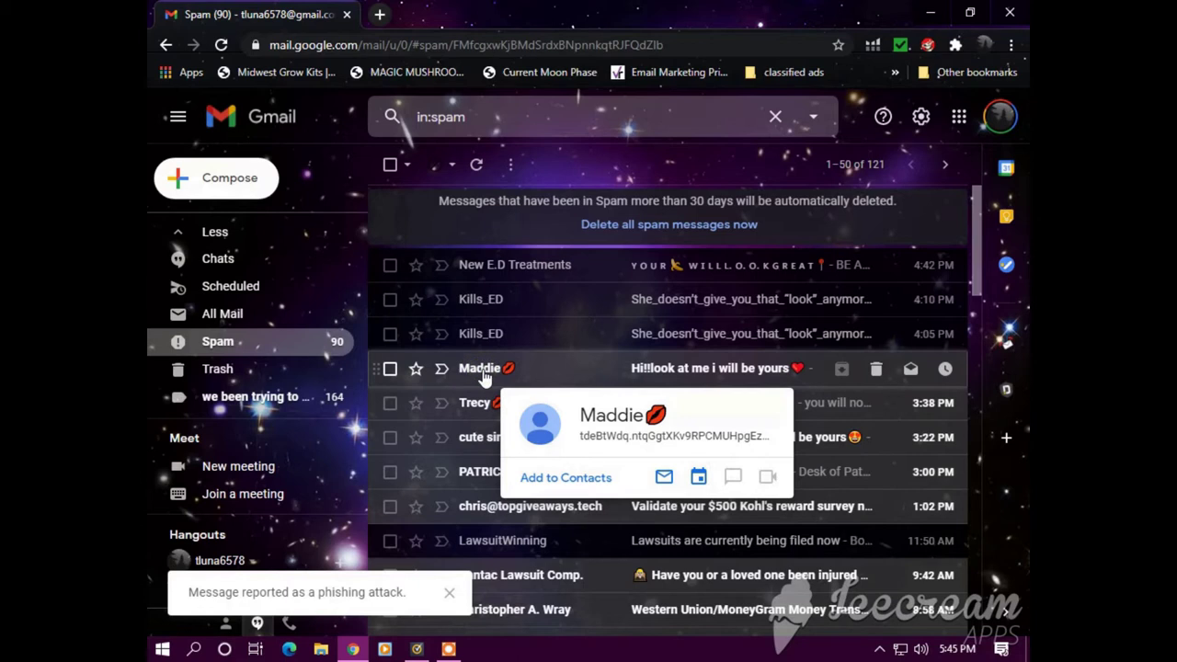
left_click(944, 259)
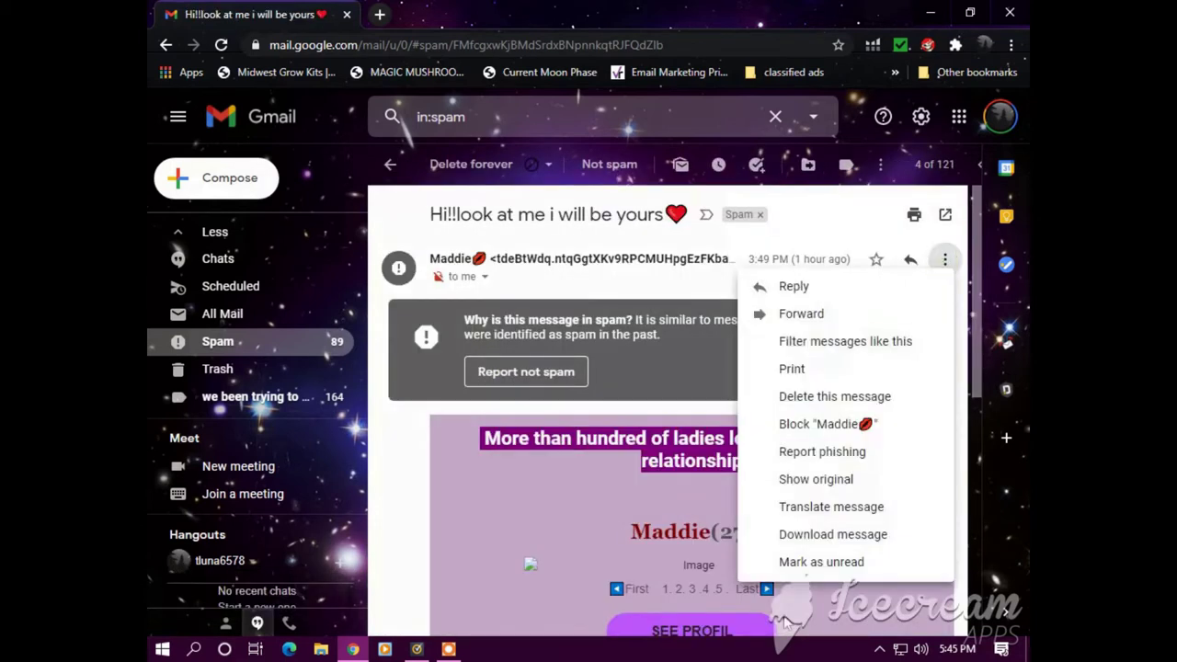
left_click(800, 455)
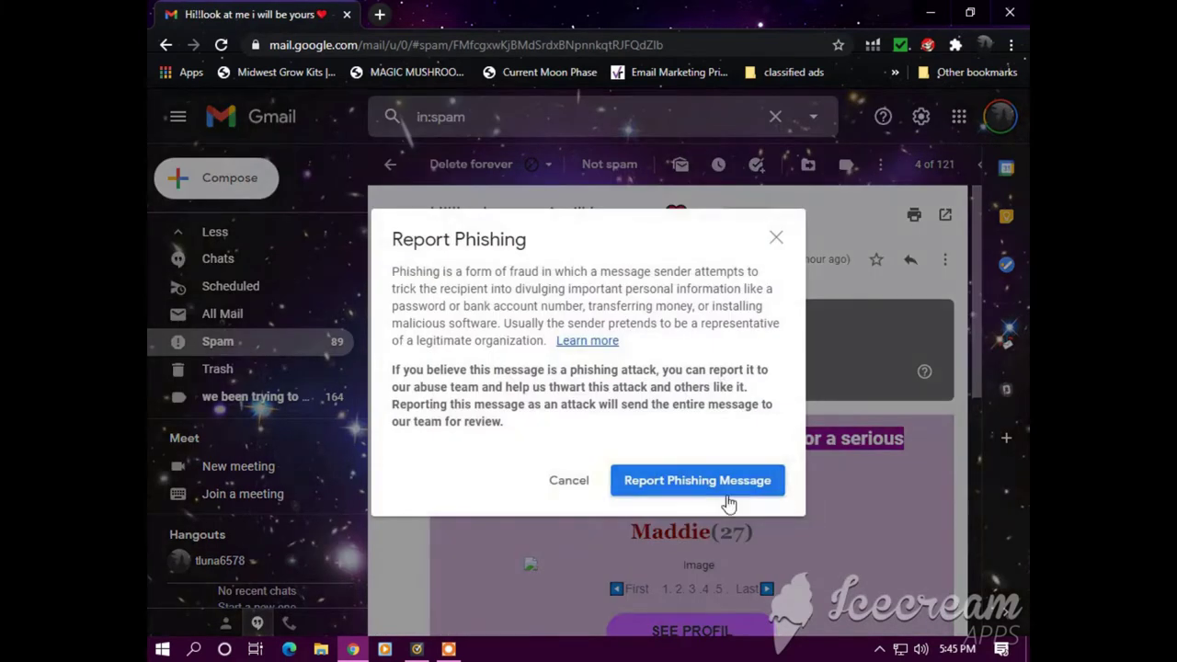
left_click(736, 485)
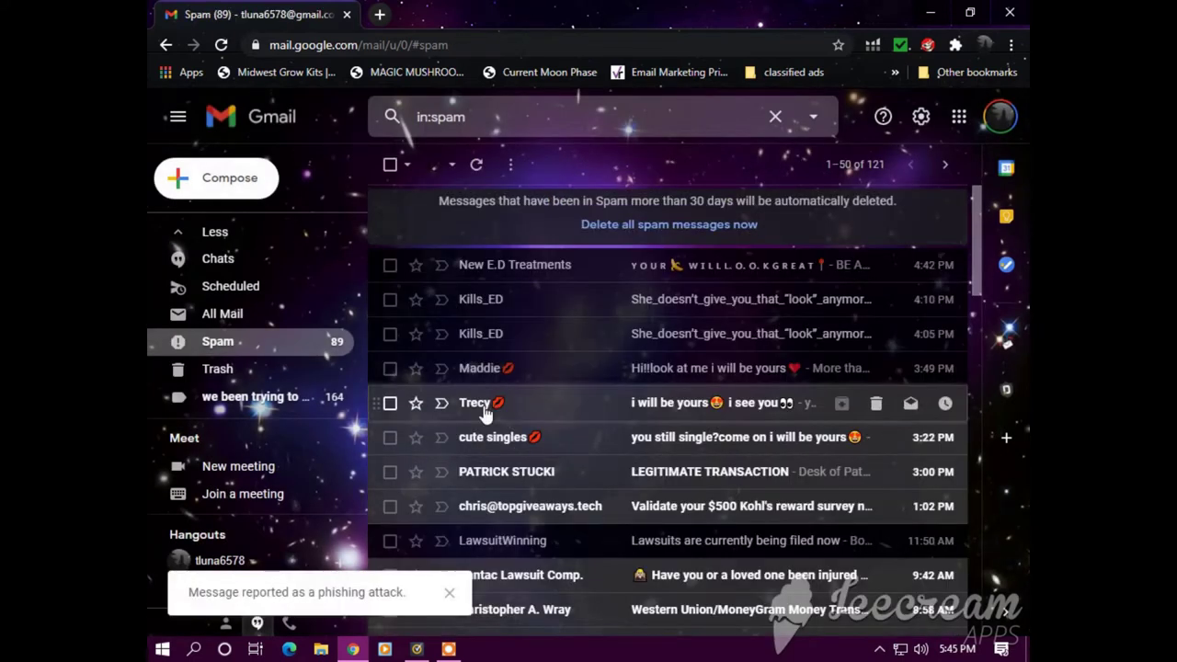
Report the 3:38 PM spam message and the cute singles message as phishing
left_click(484, 413)
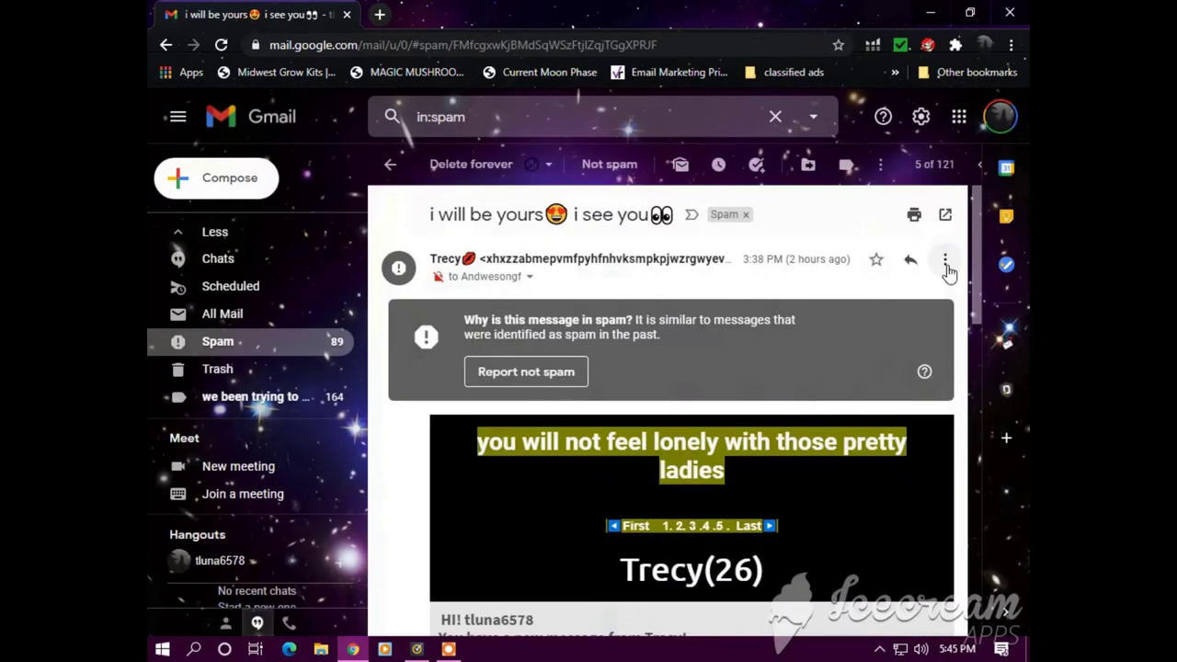
left_click(944, 260)
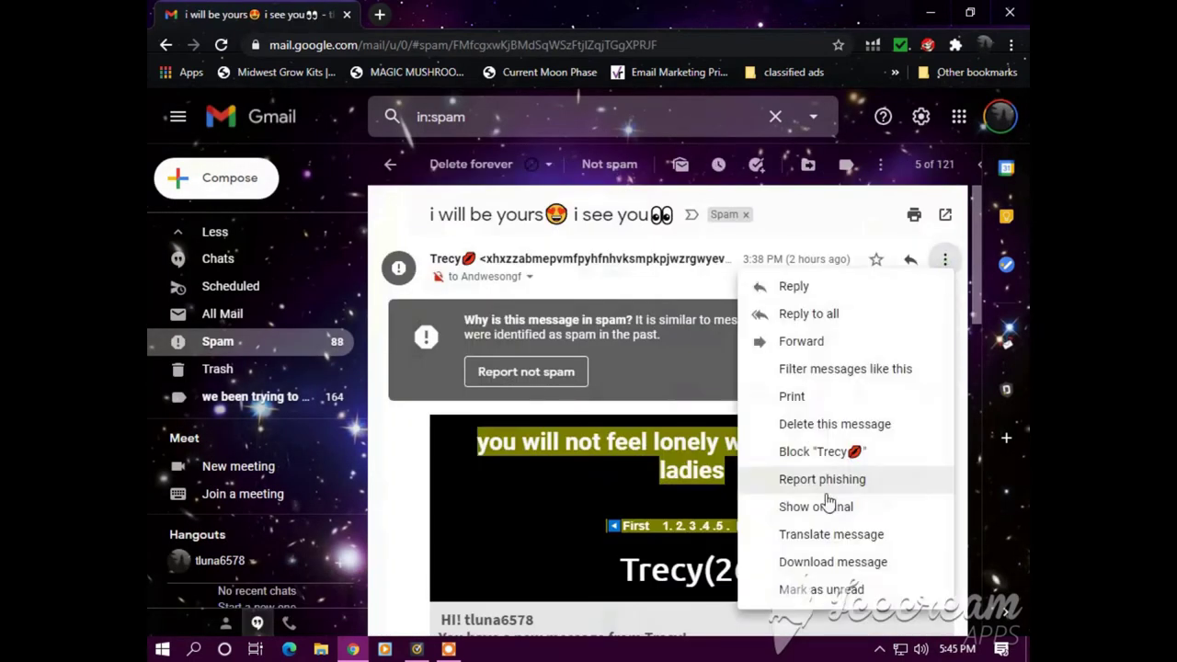
left_click(801, 480)
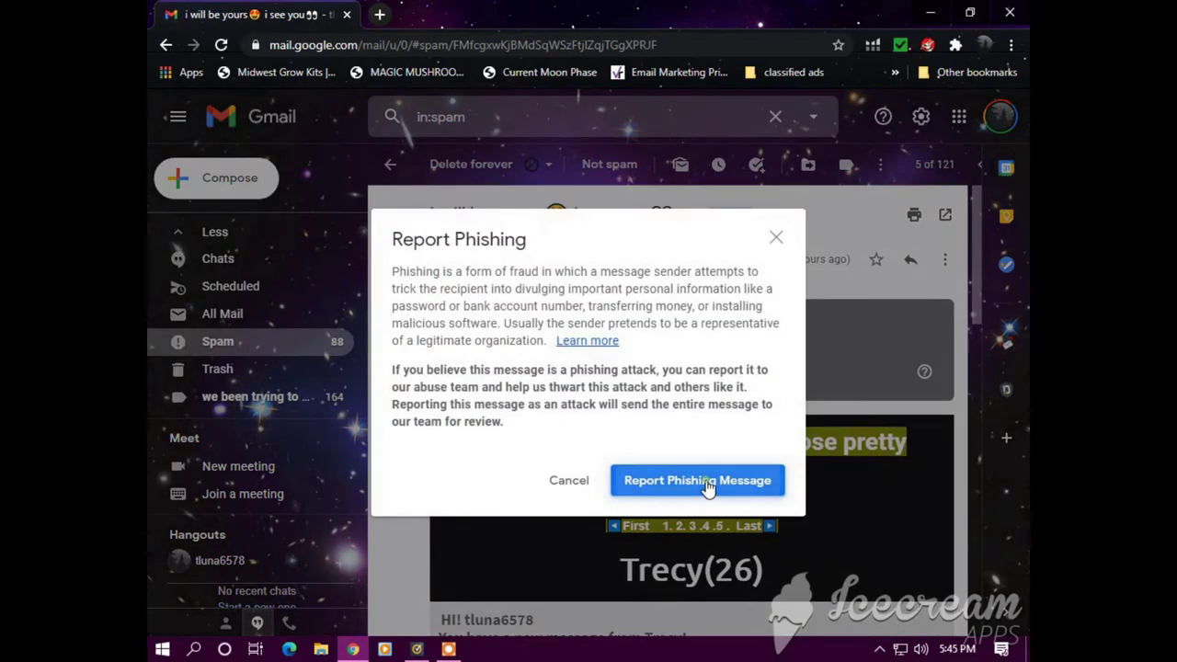
left_click(705, 486)
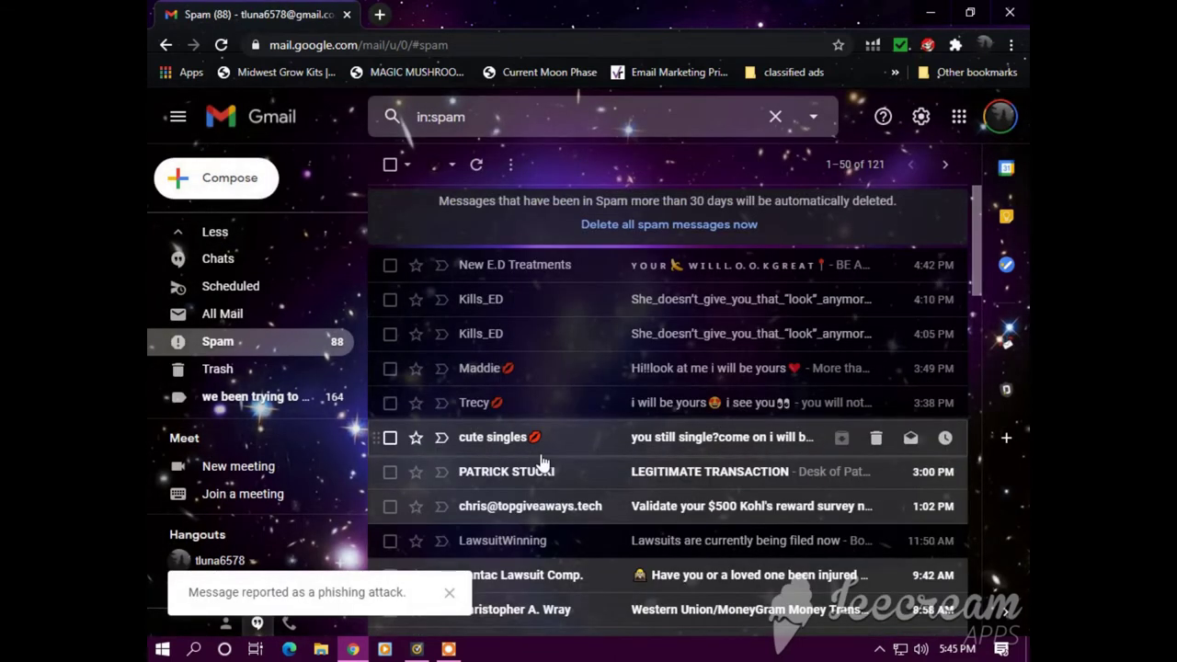
left_click(497, 439)
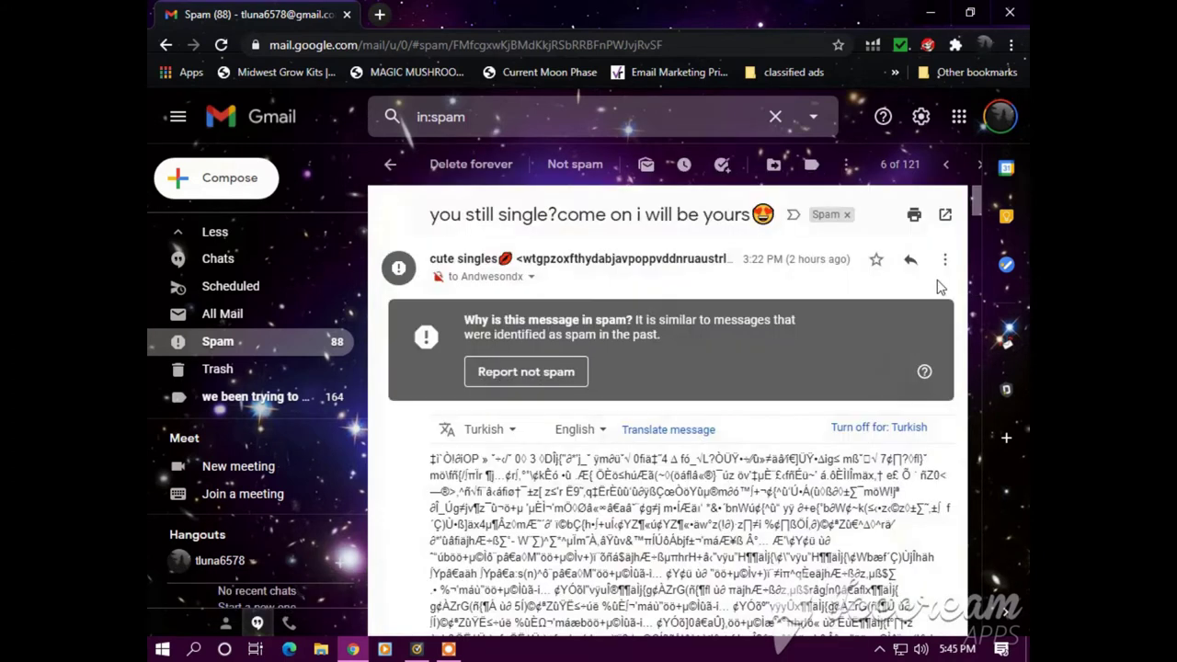
left_click(942, 260)
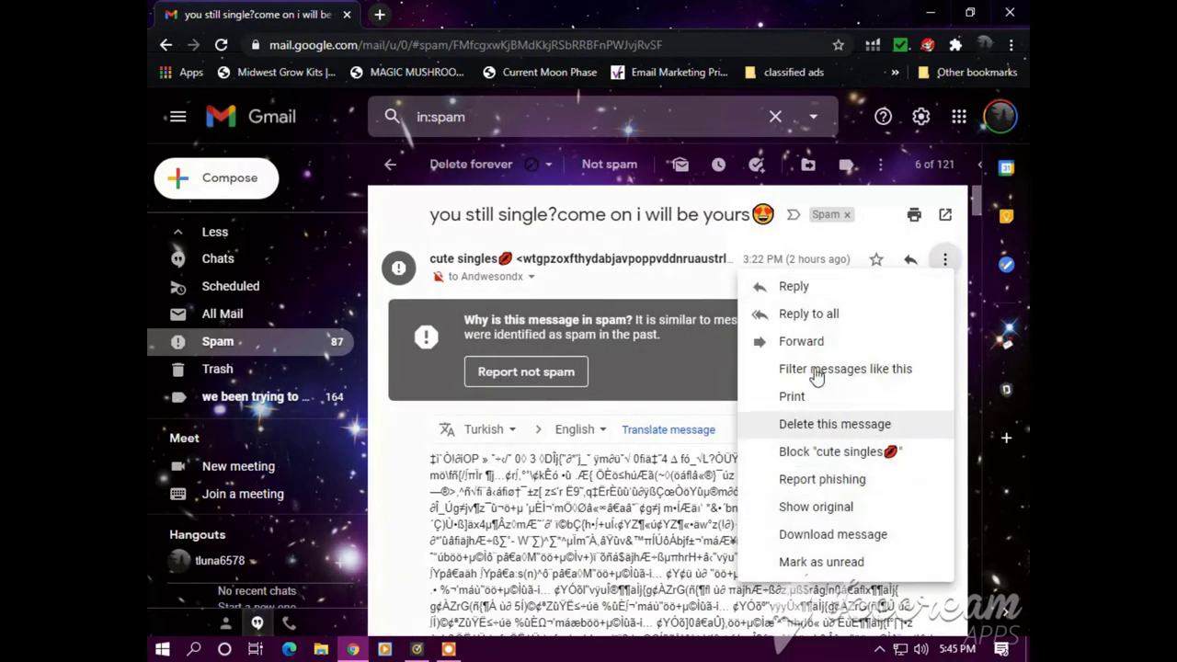
left_click(793, 478)
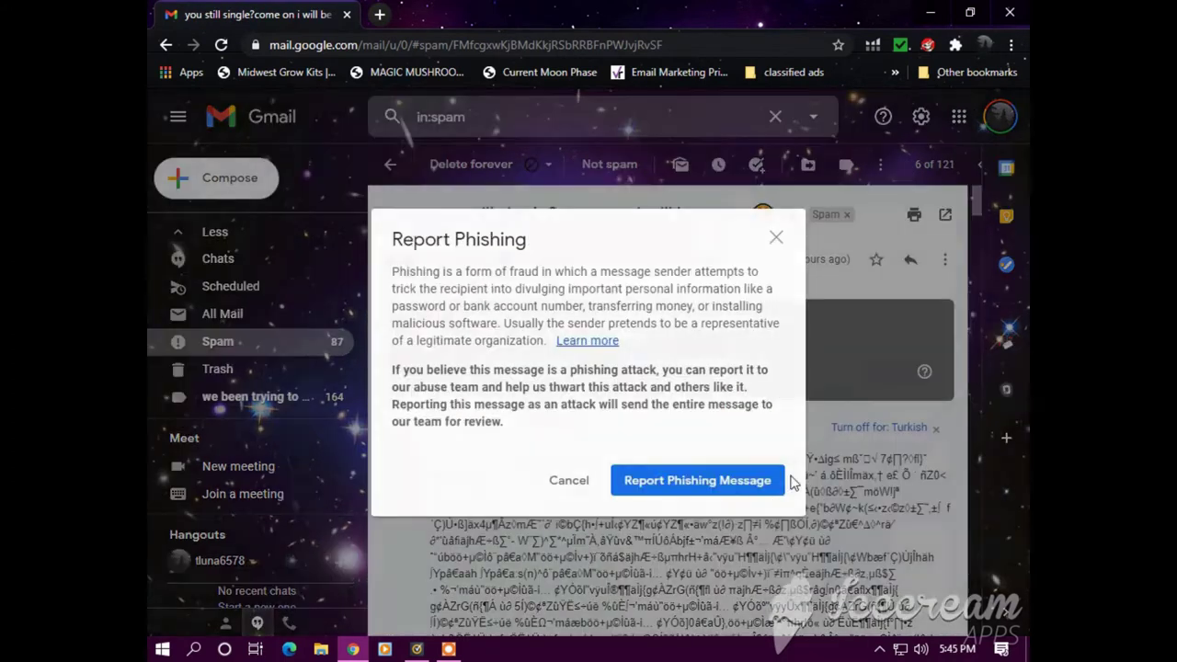
left_click(746, 481)
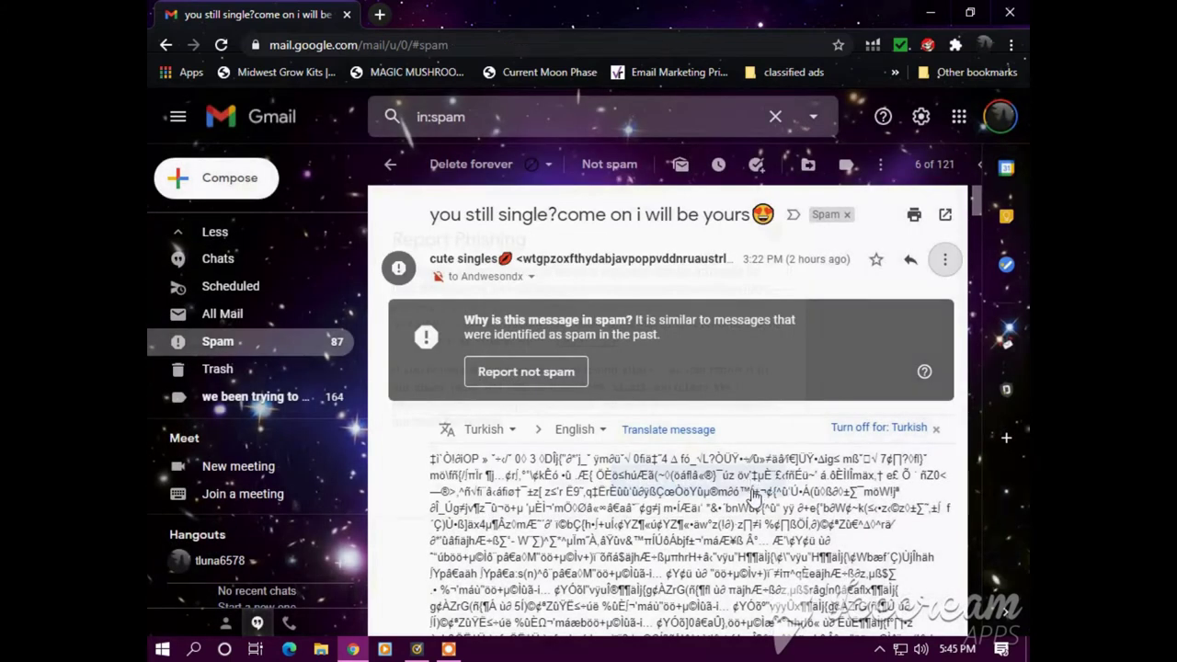
Go back to the 'you still single?come on i will be yours' spam message
scroll(589, 400, "down", 1)
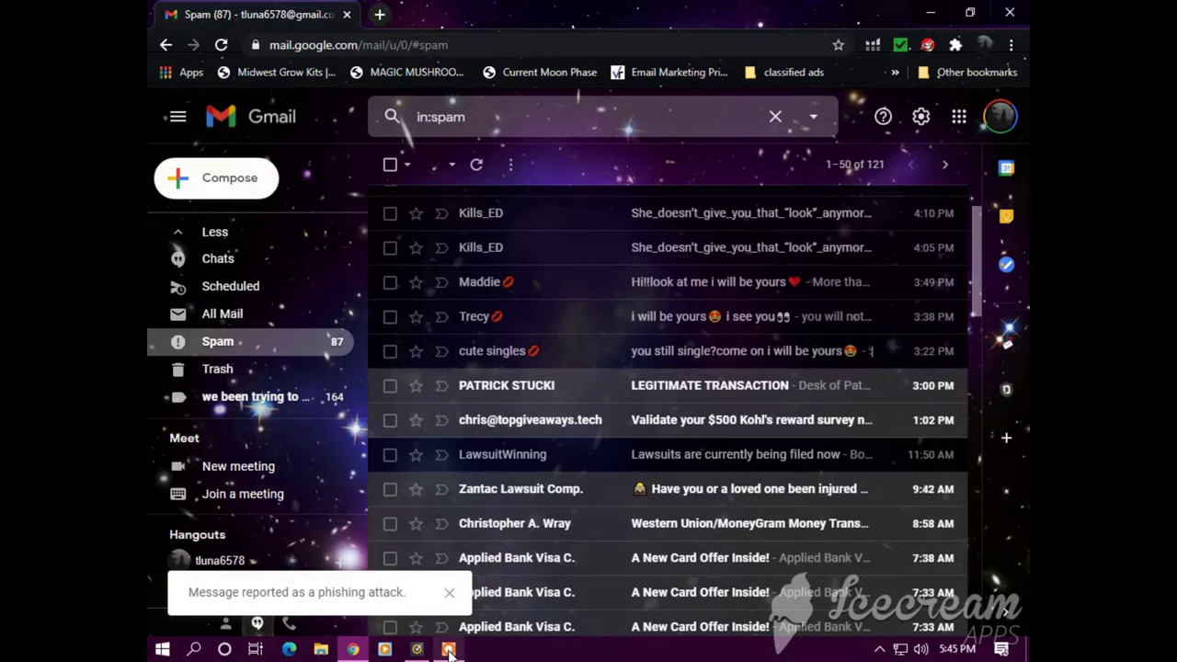
mouse_move(449, 650)
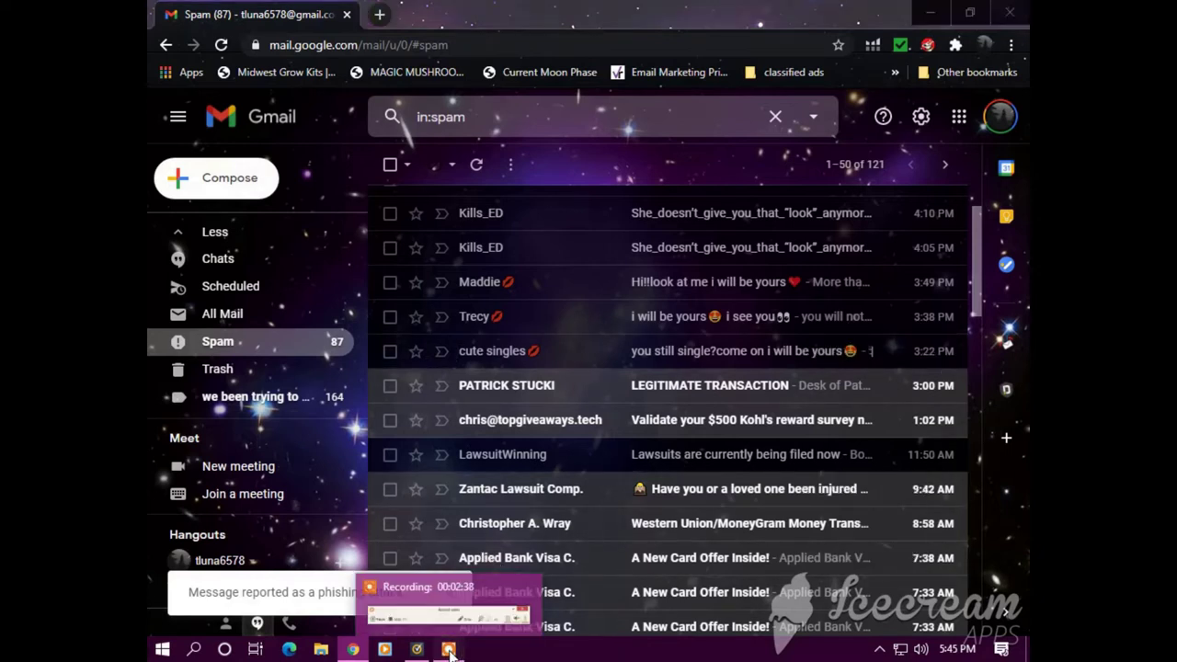
left_click(448, 649)
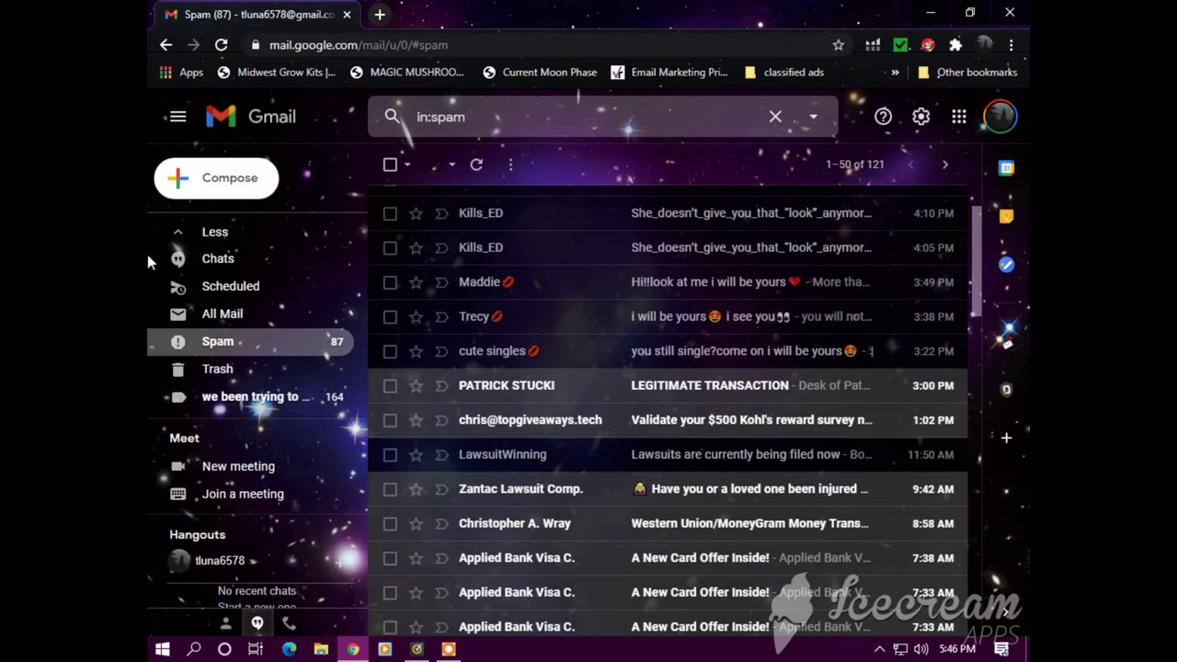
left_click(169, 46)
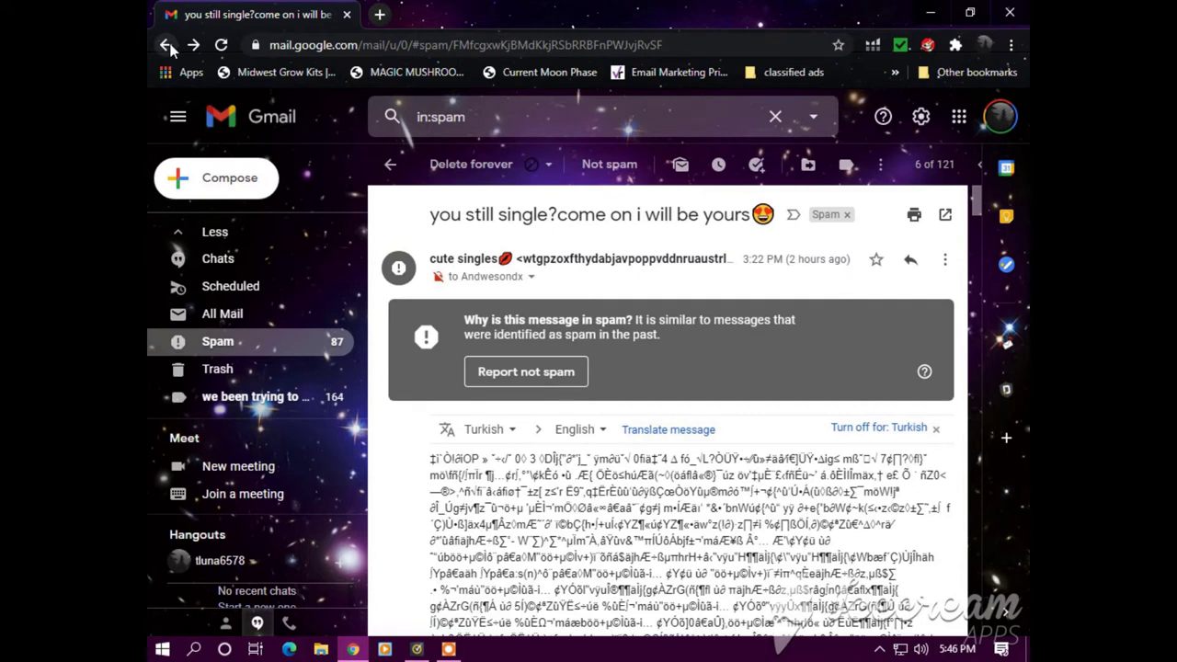
Search Google for 'report abusive emails in gmail' in a new tab
left_click(378, 14)
type("report abus")
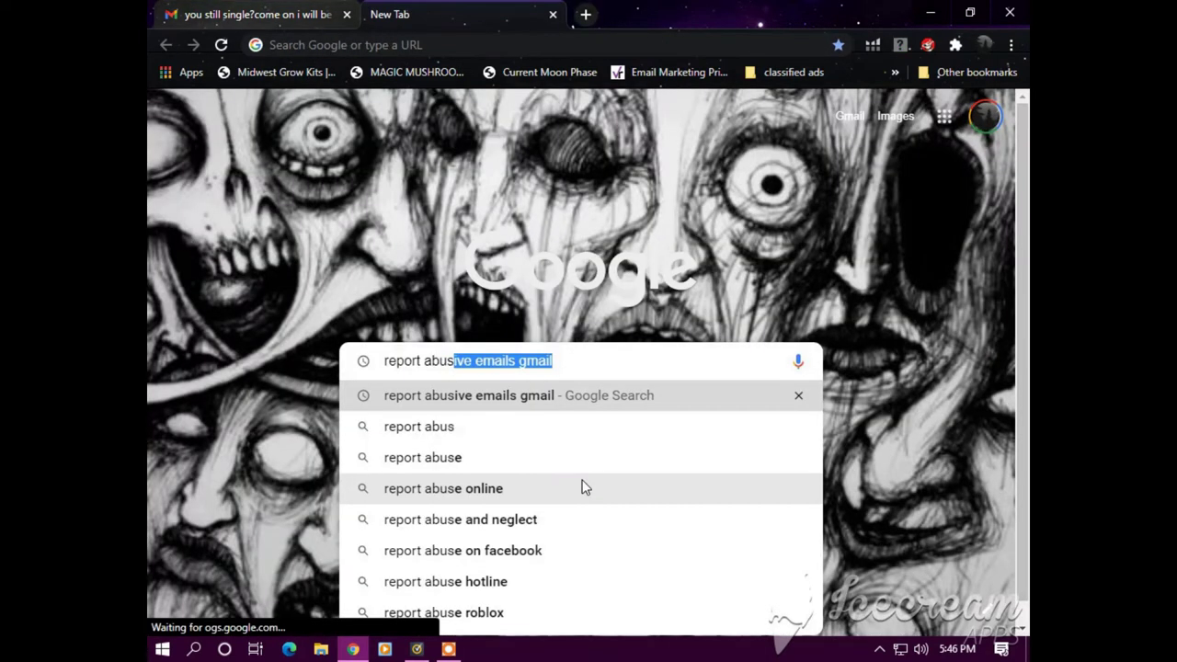
type("ive e")
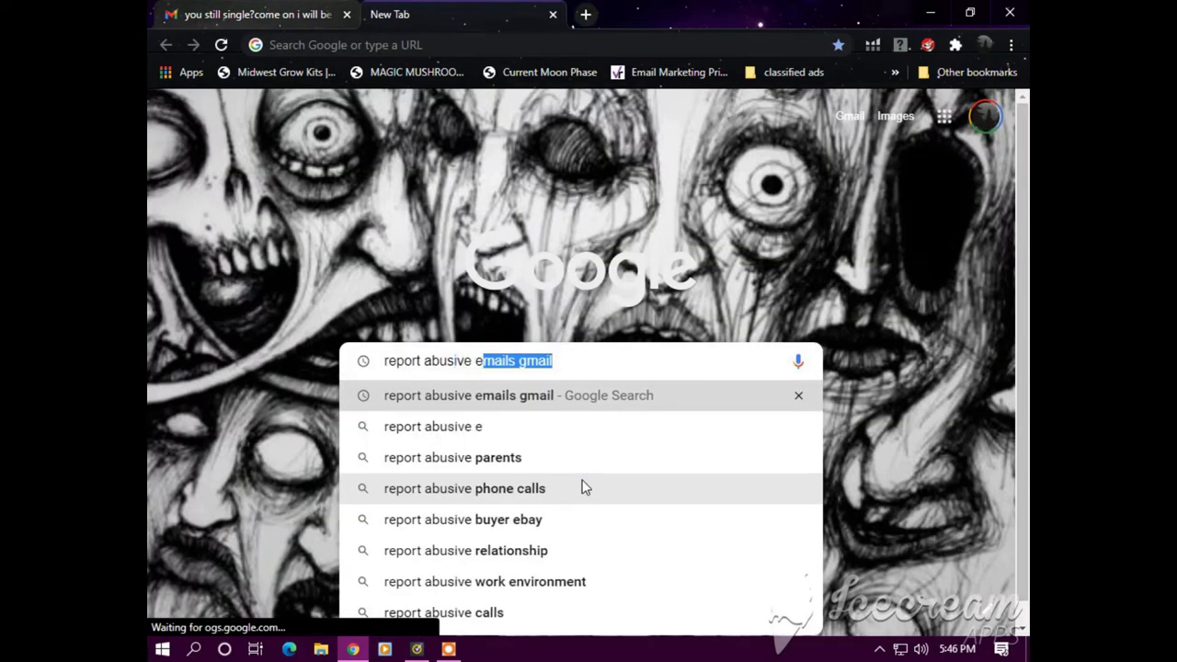
type("mail")
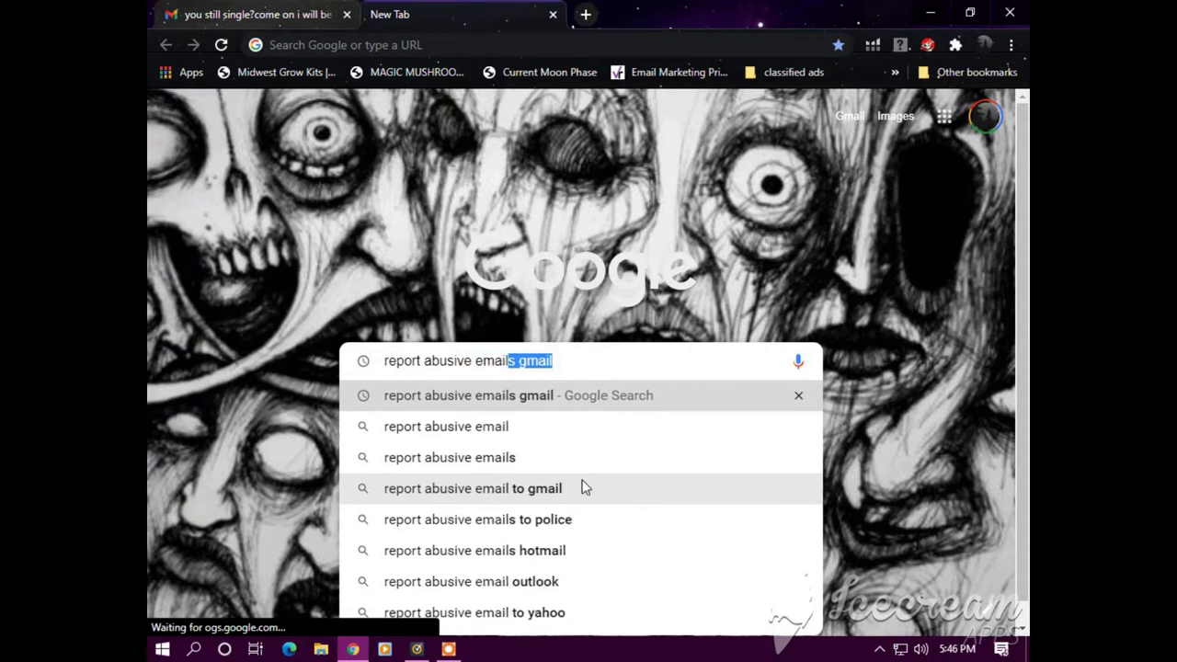
type("s in g")
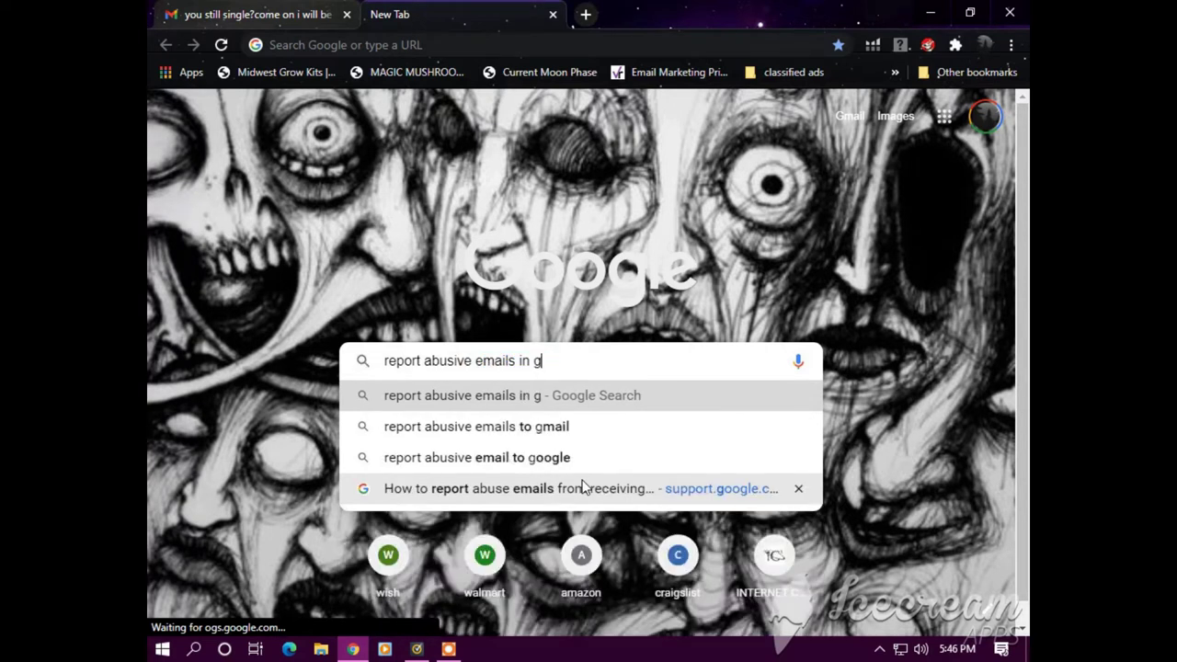
type("mail")
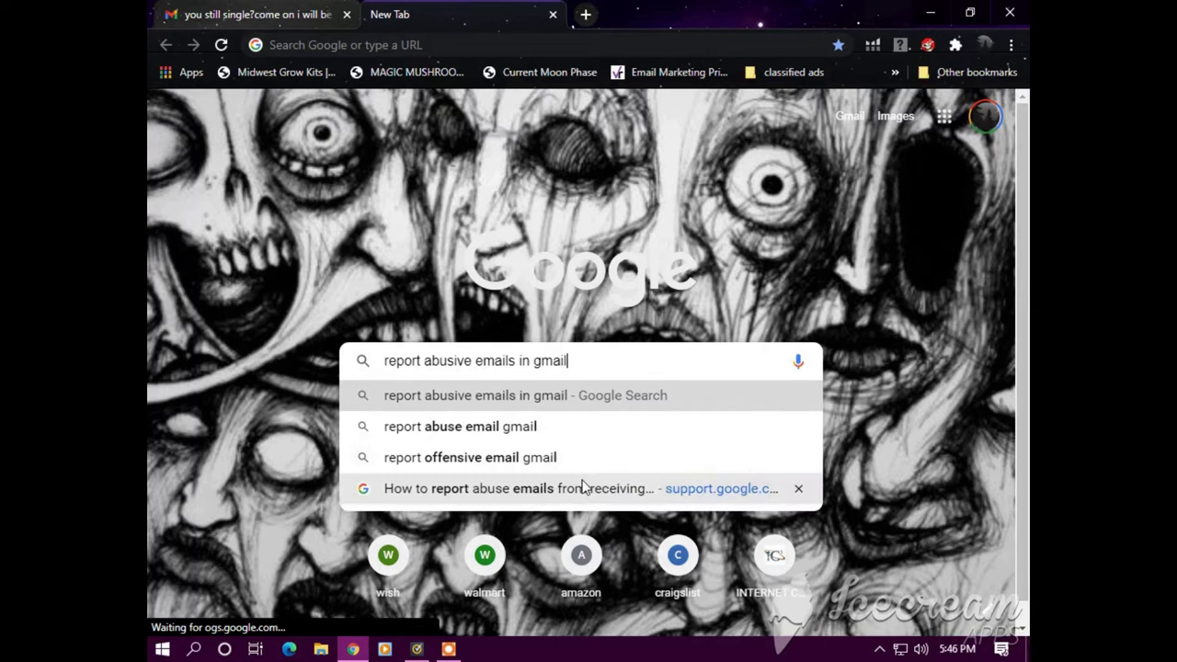
key("Return")
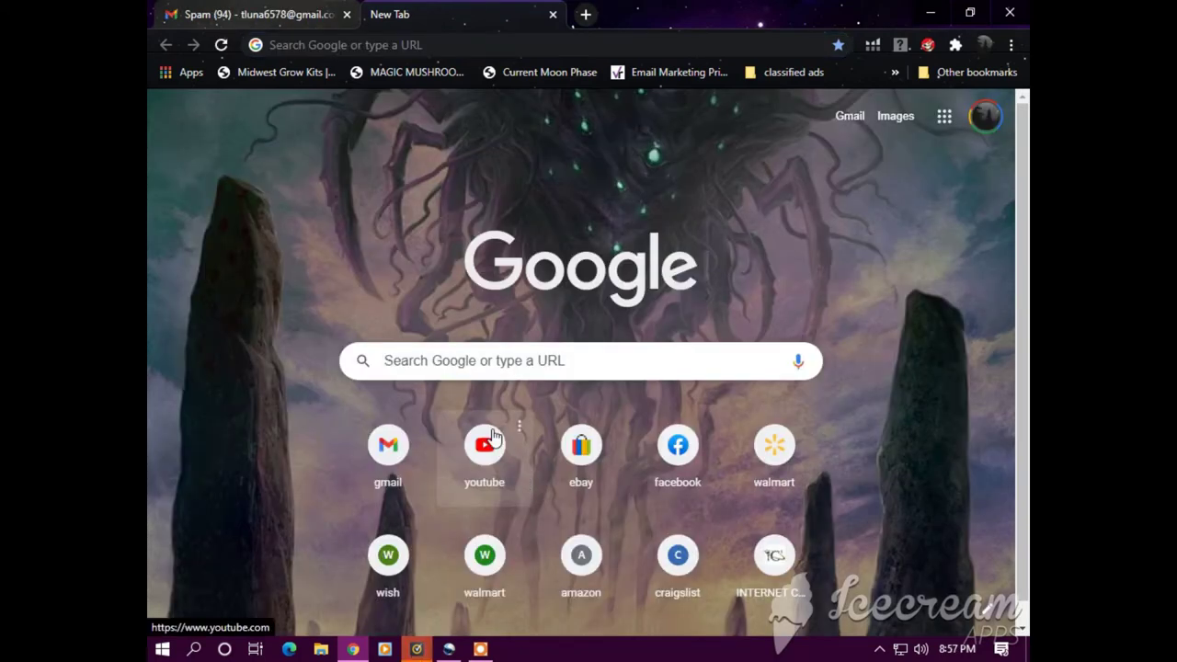
Open the support.google.com thread 'How to report abuse emails…' and scroll through it
left_click(427, 363)
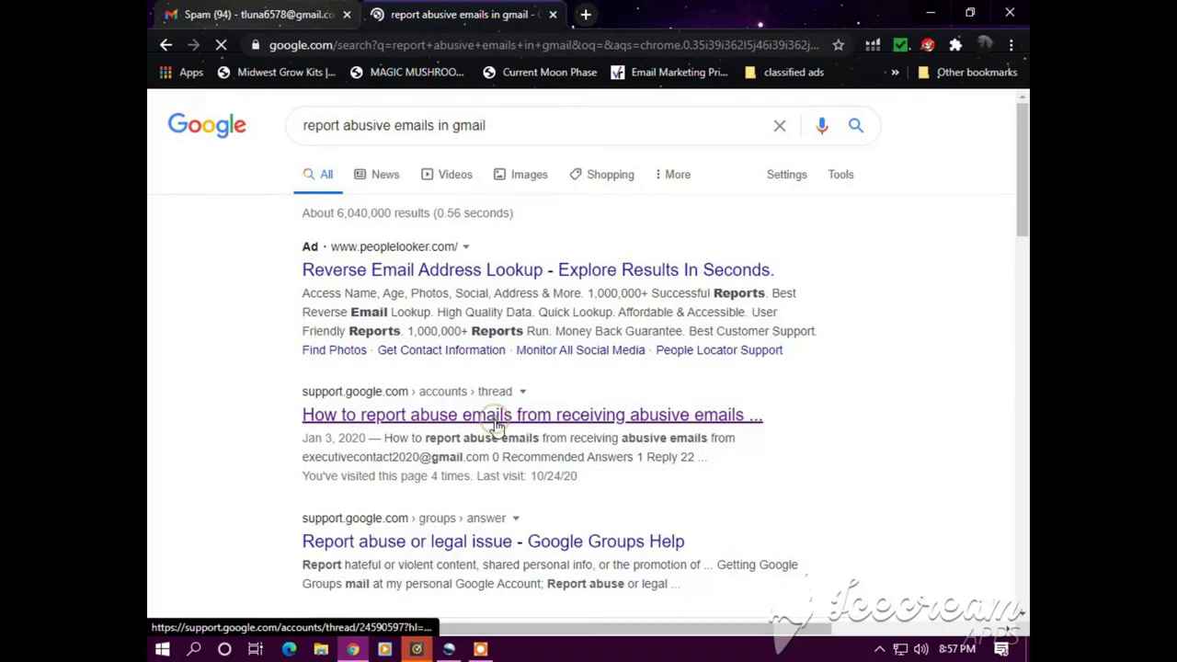
left_click(497, 421)
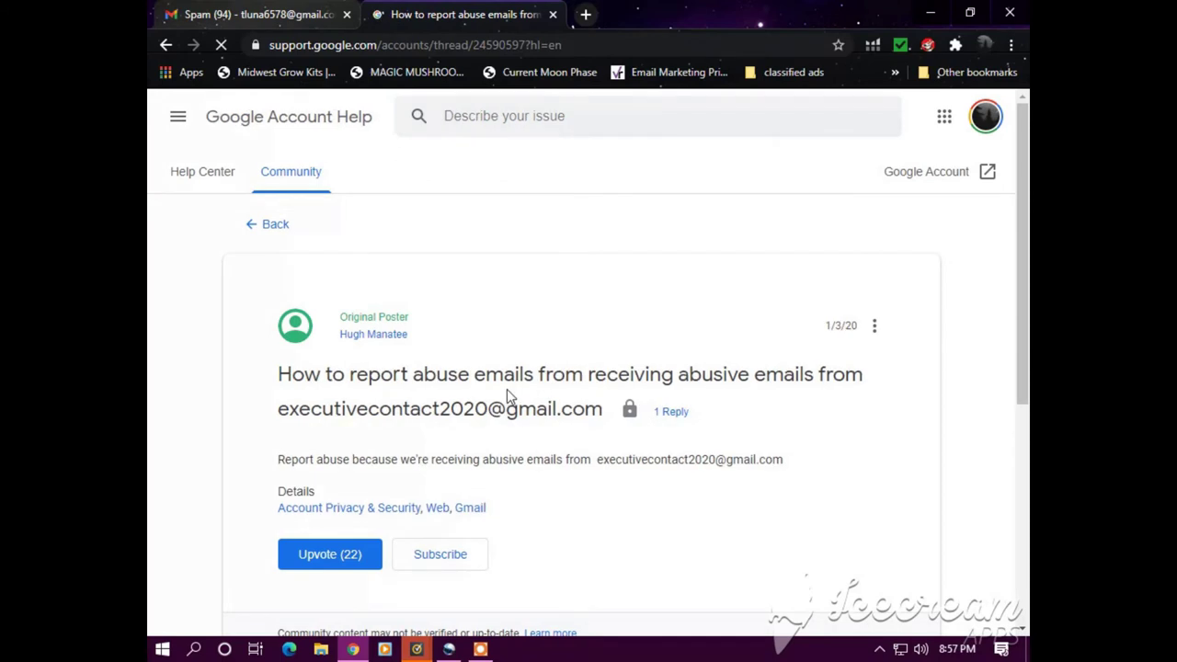
scroll(506, 389, "down", 5)
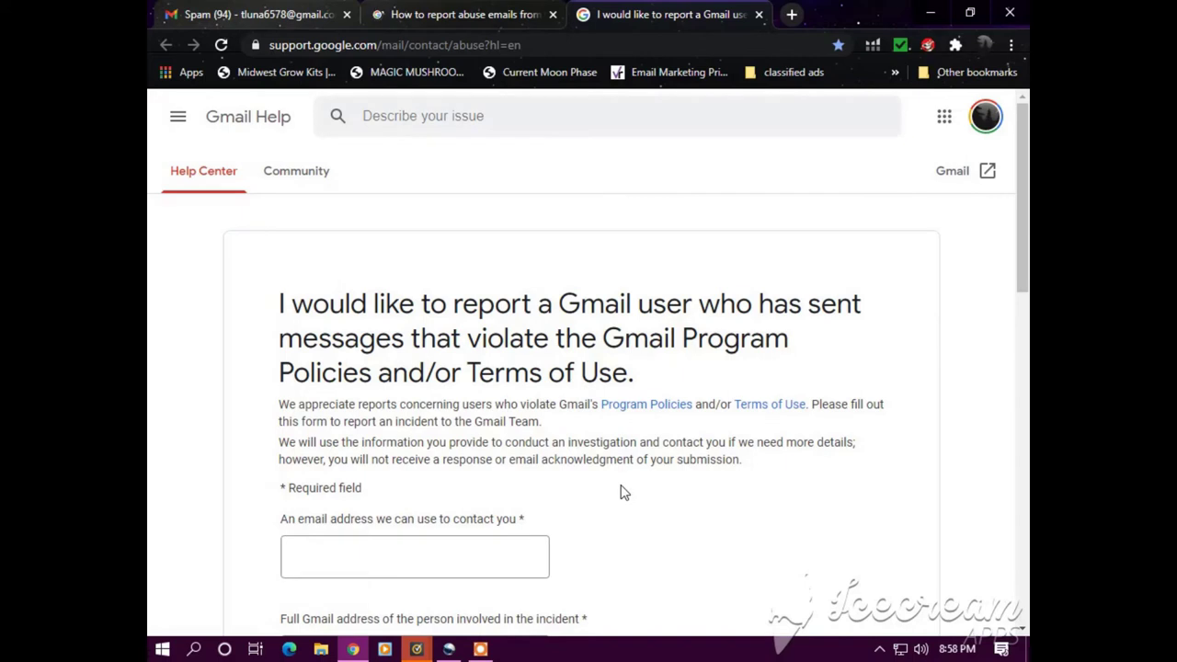
scroll(623, 495, "down", 1)
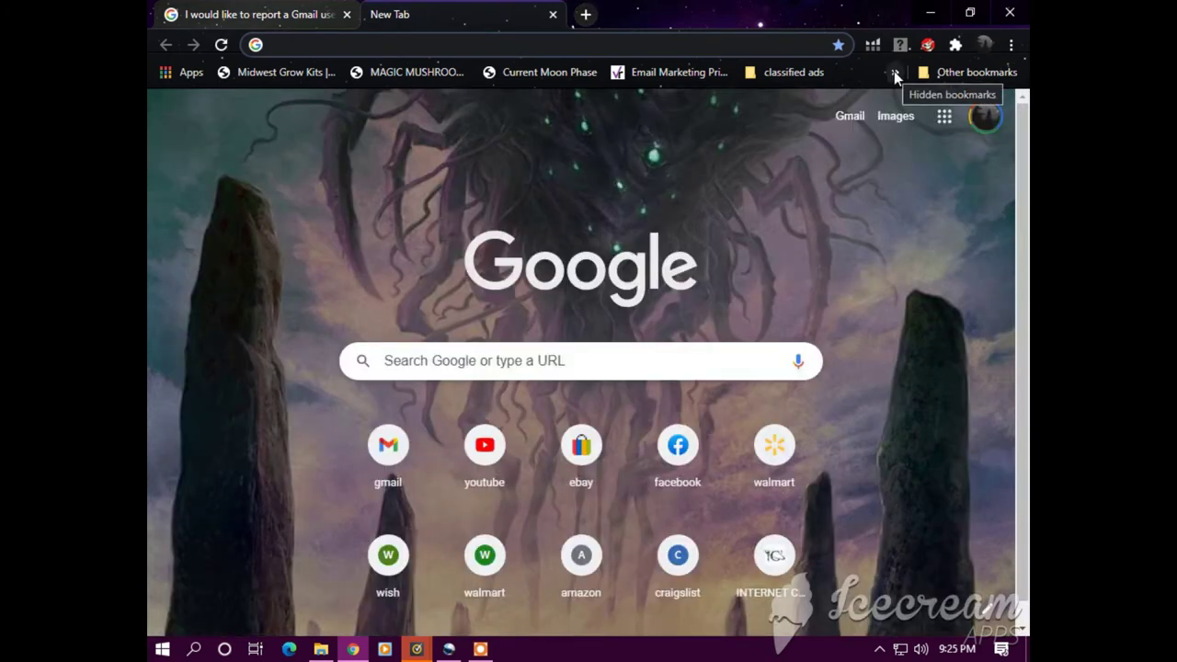
Open the Messageheader bookmark from the » overflow, then load Gmail in a new tab
left_click(893, 72)
mouse_move(790, 74)
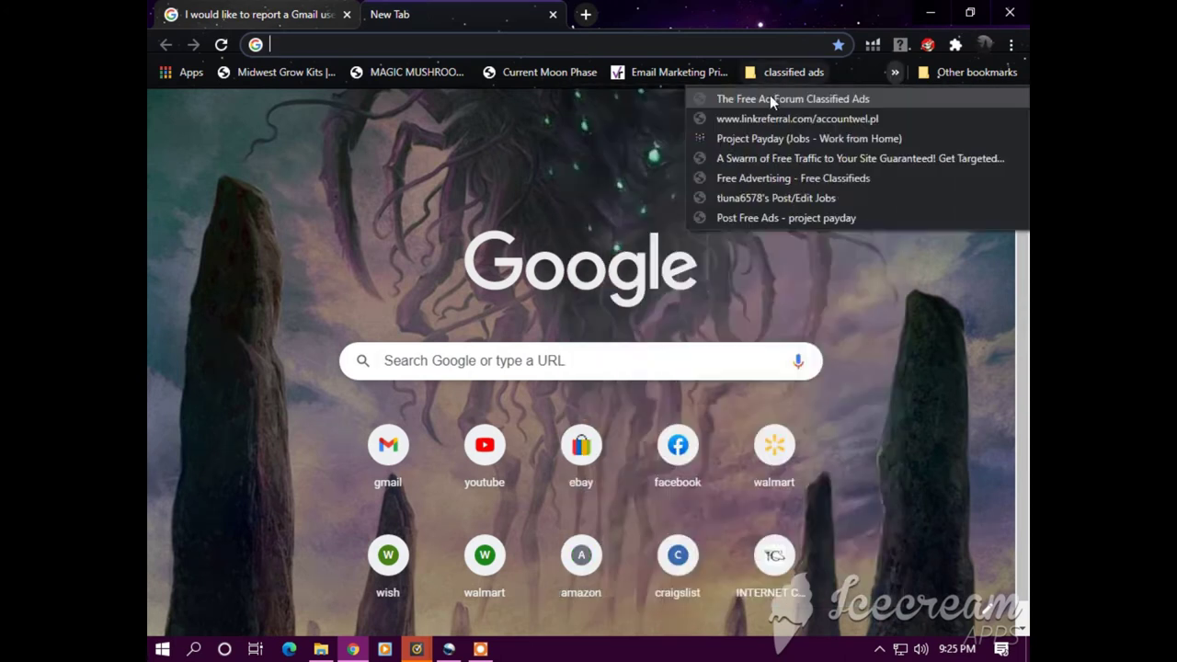
mouse_move(896, 74)
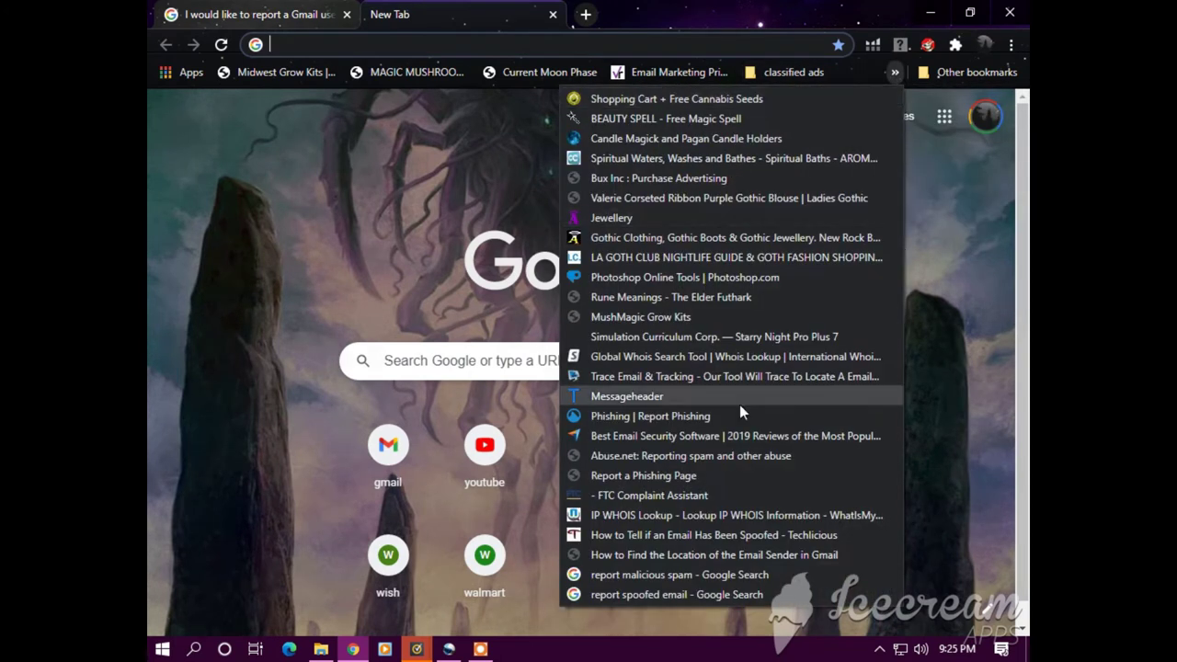
left_click(596, 397)
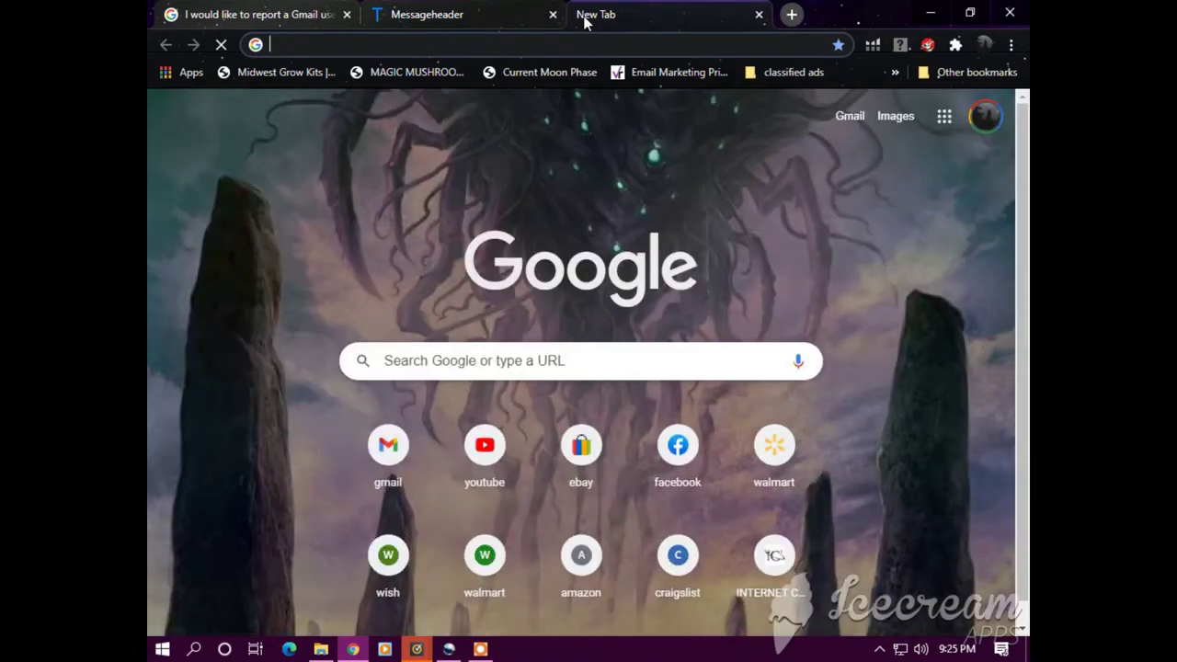
left_click(394, 446)
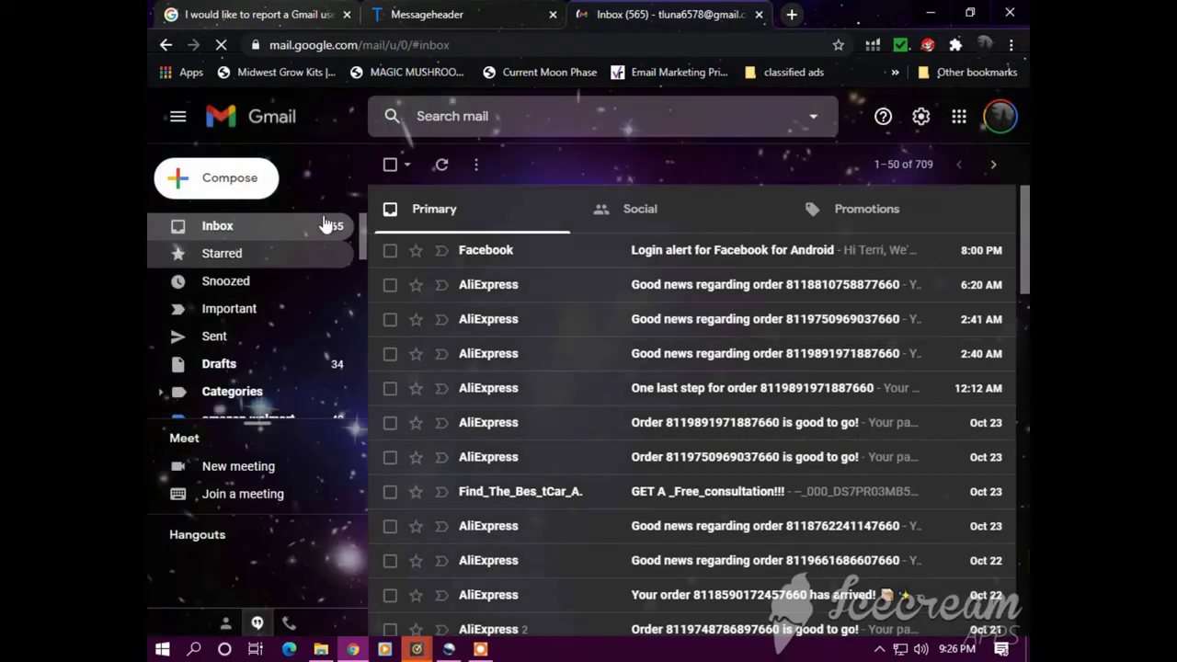
Expand the folder list, open Spam (130 messages), and open 'Hi!!look at me i will be yours'
scroll(270, 310, "down", 5)
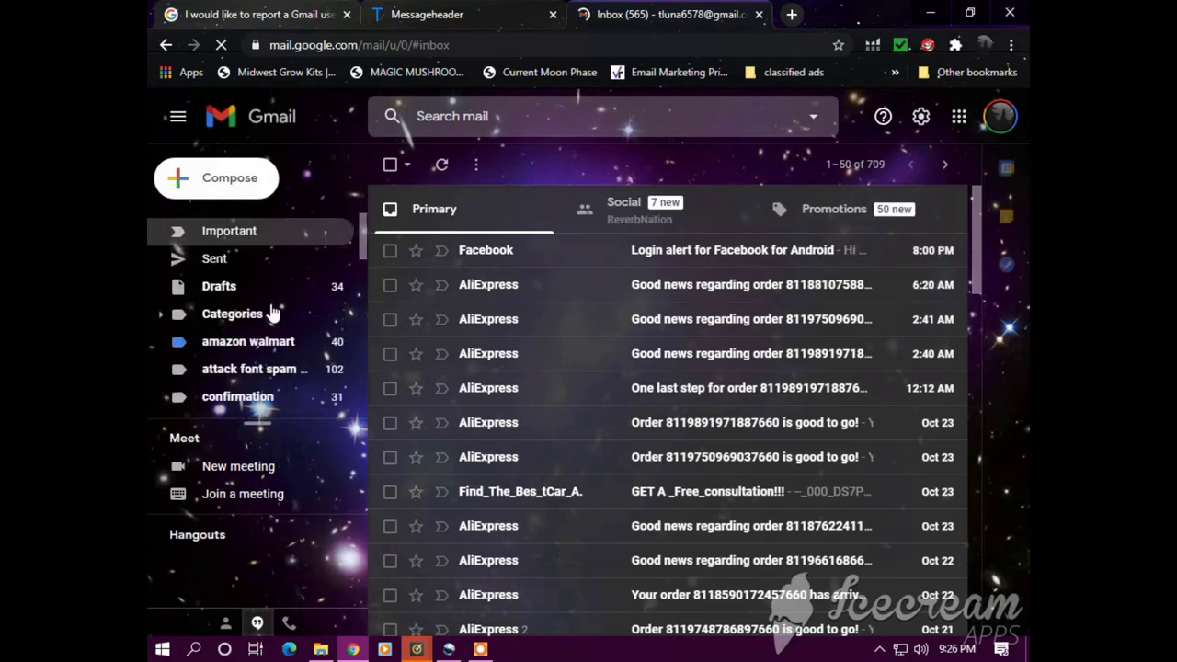
scroll(272, 313, "down", 5)
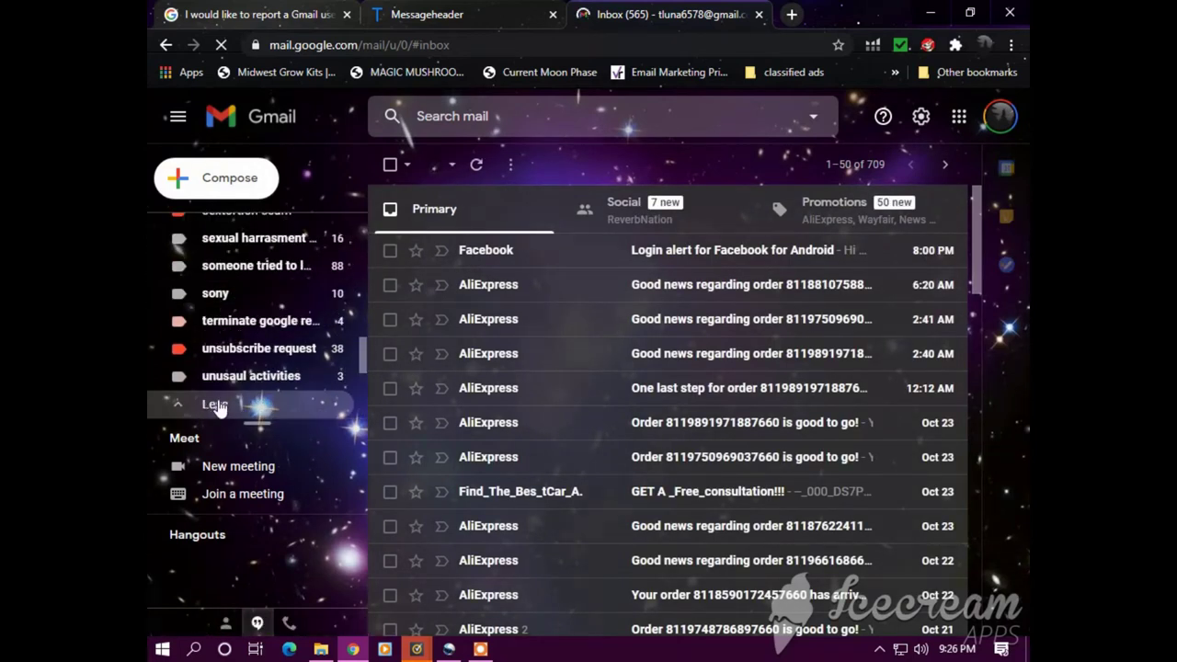
left_click(217, 405)
scroll(219, 405, "down", 1)
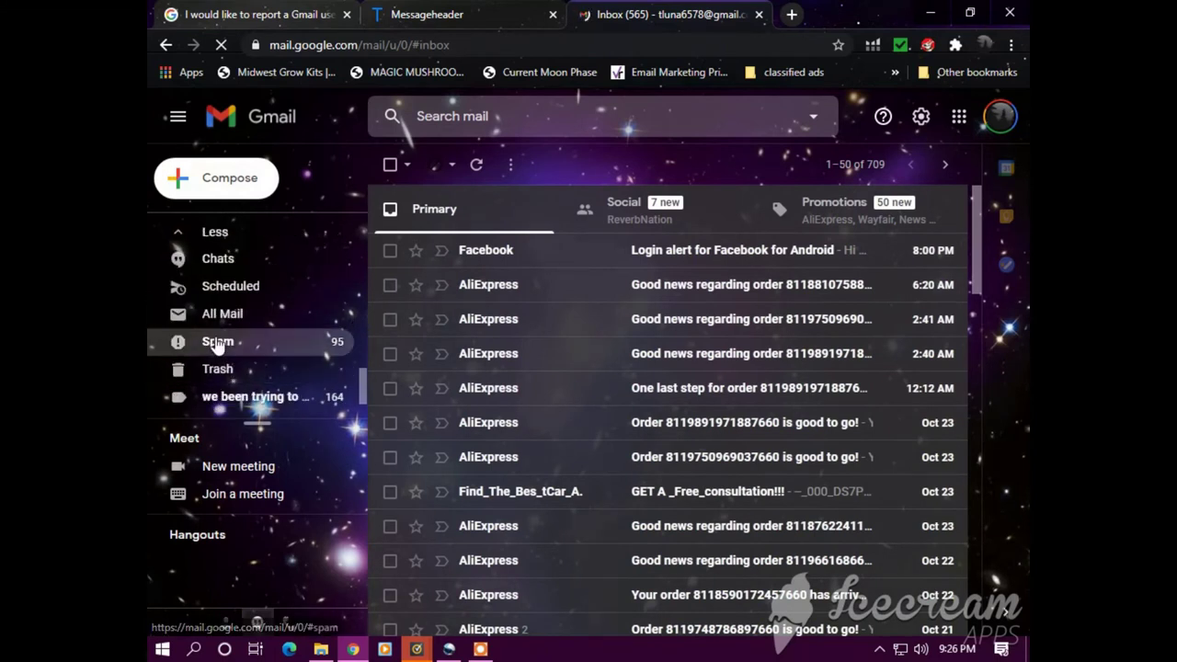
left_click(218, 343)
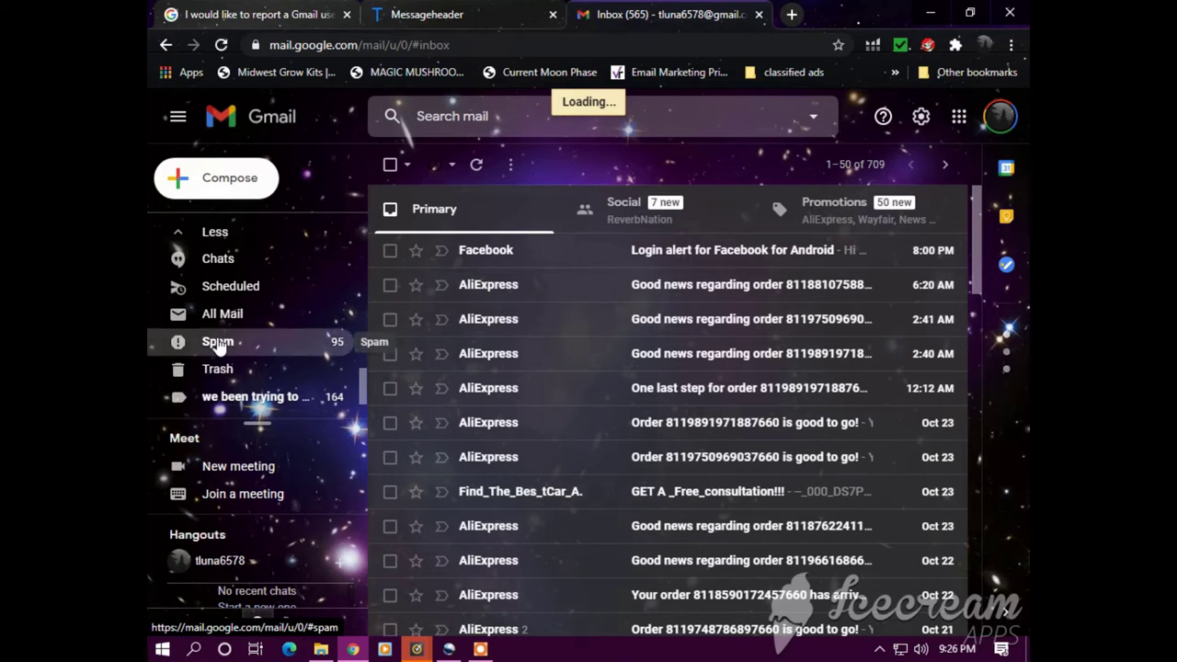
left_click(218, 342)
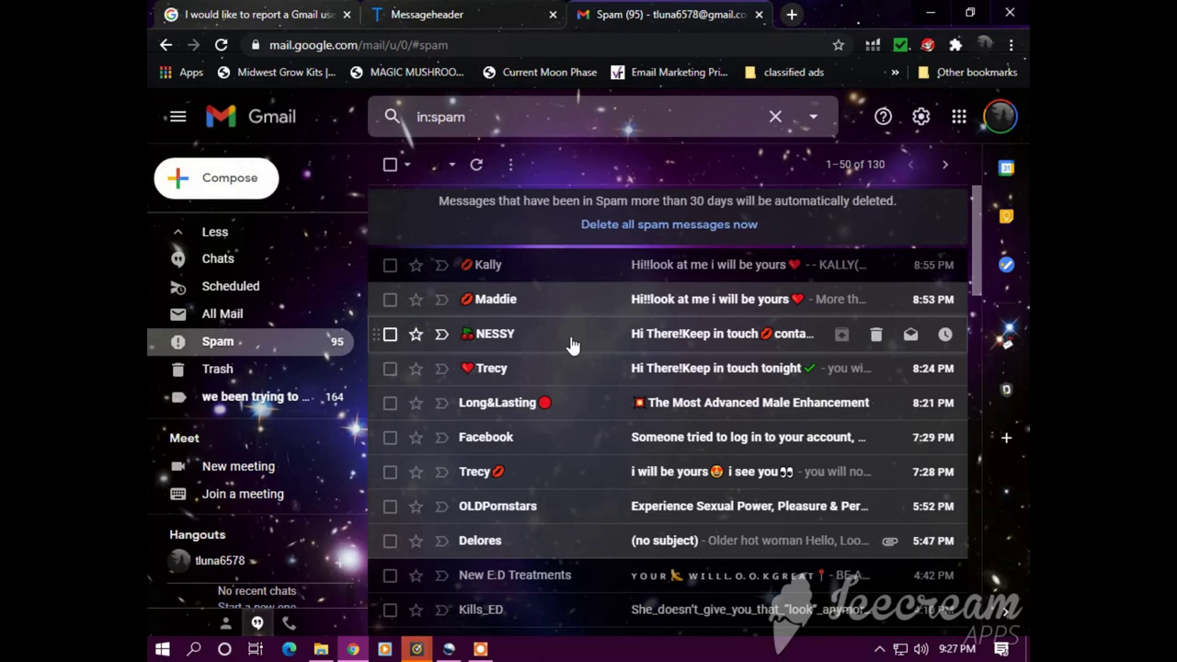
left_click(710, 304)
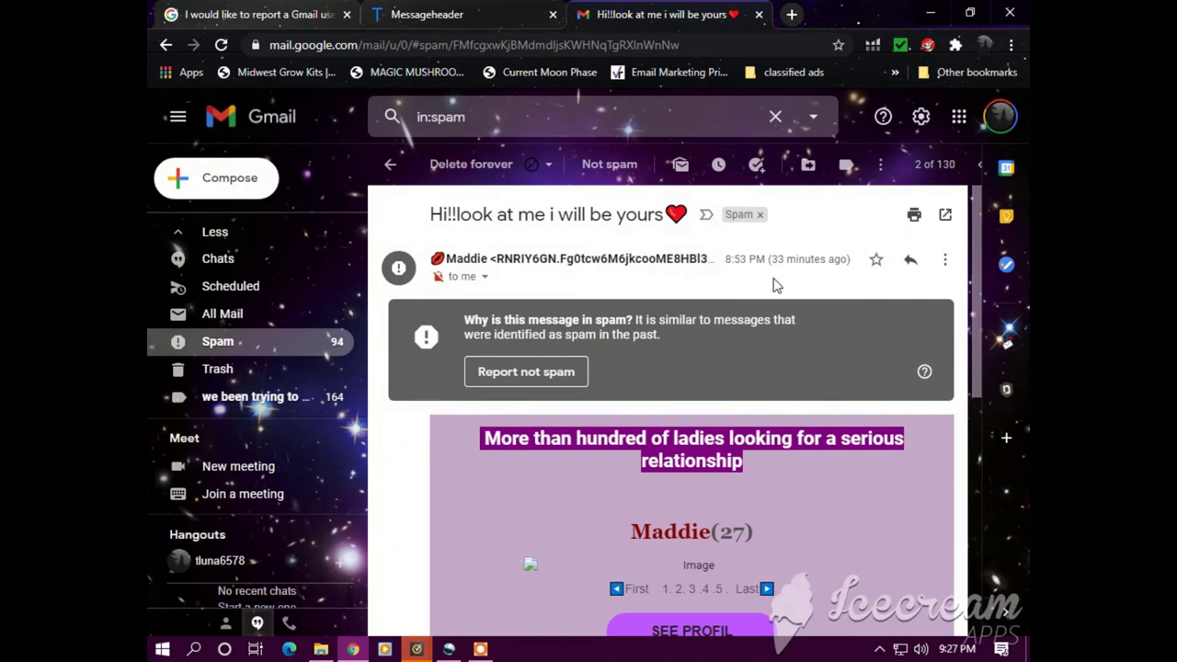
Report 'Hi!!look at me i will be yours' as phishing, then reopen it and its More menu
left_click(944, 265)
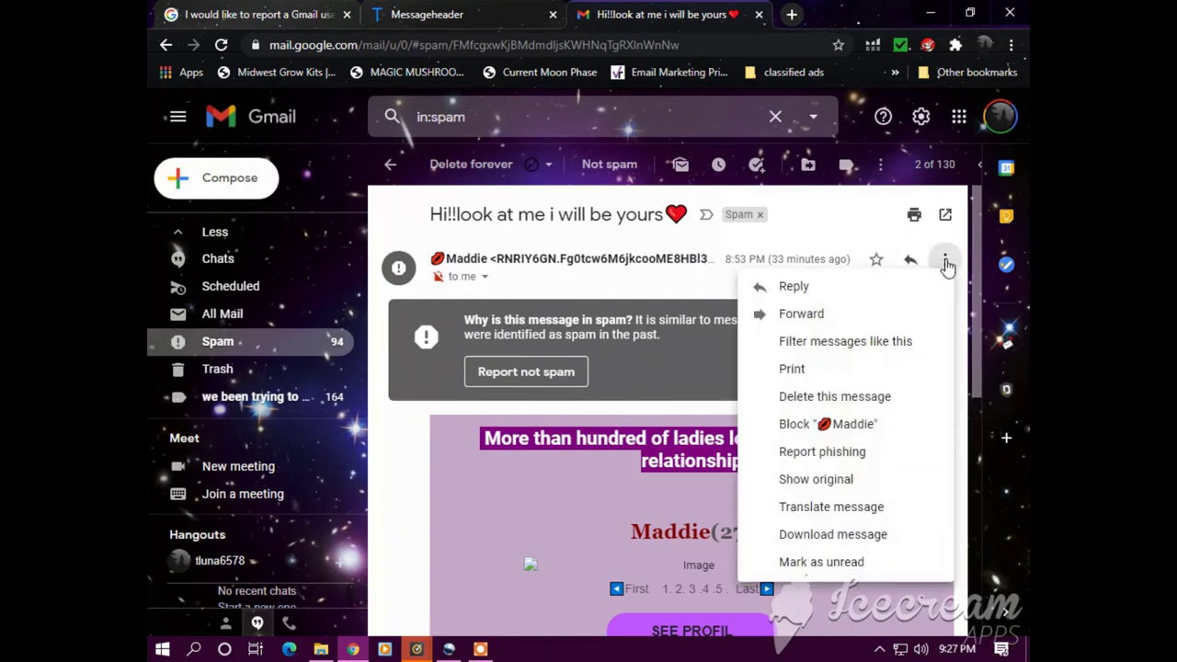
left_click(802, 454)
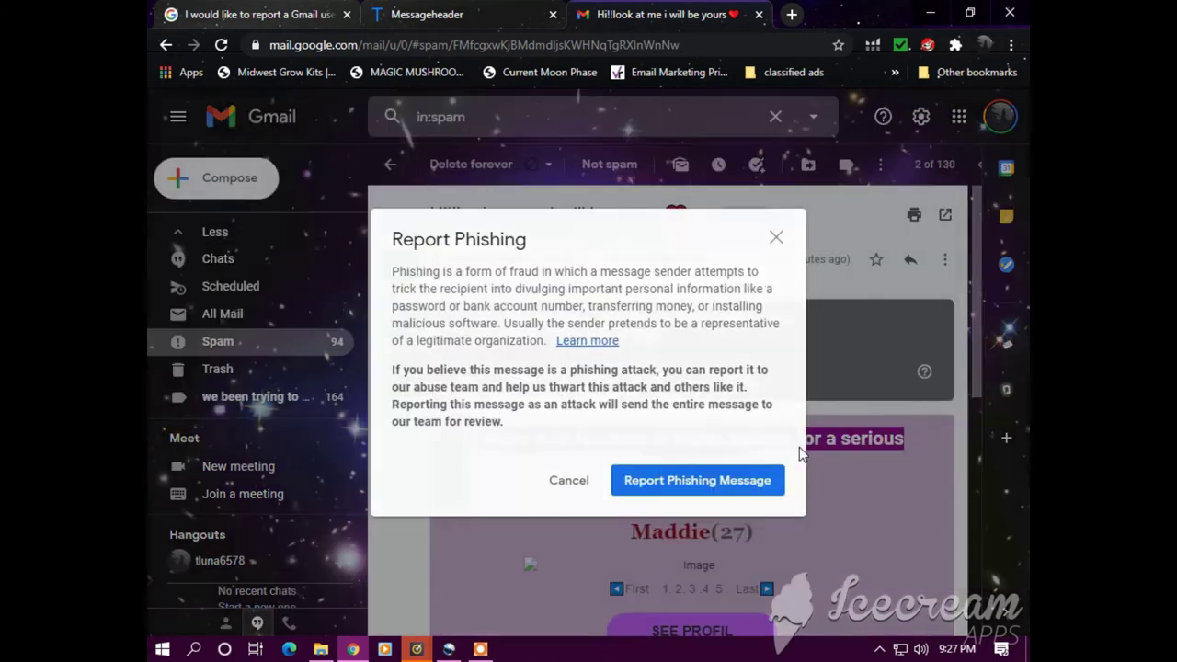
left_click(734, 489)
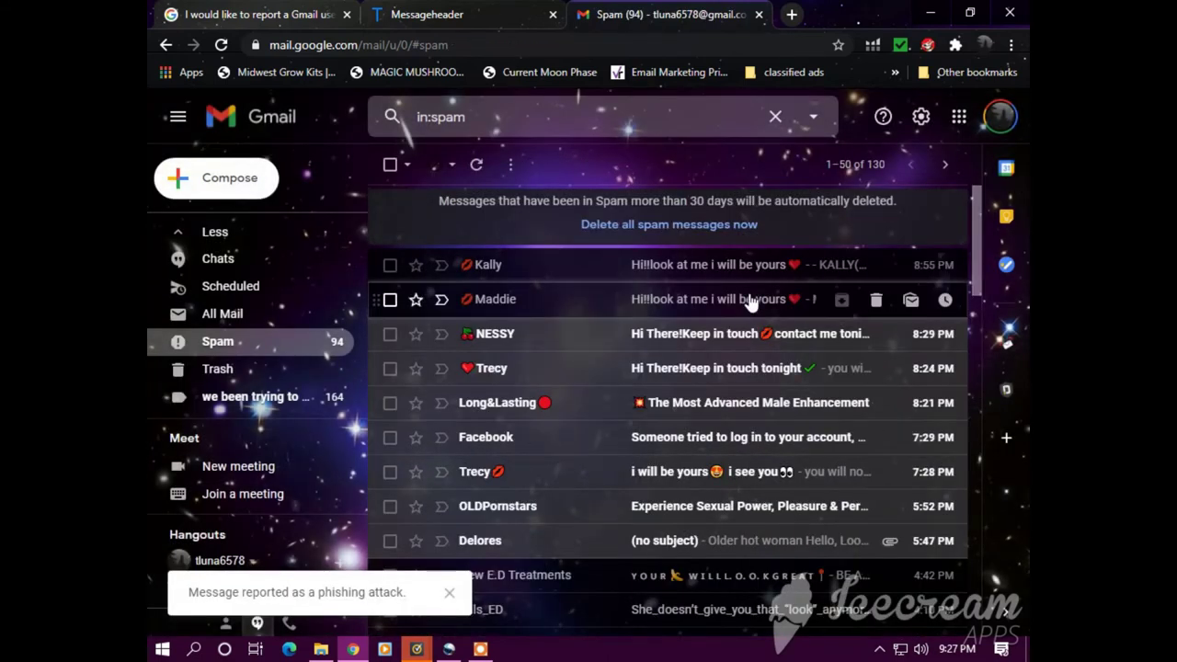
left_click(750, 303)
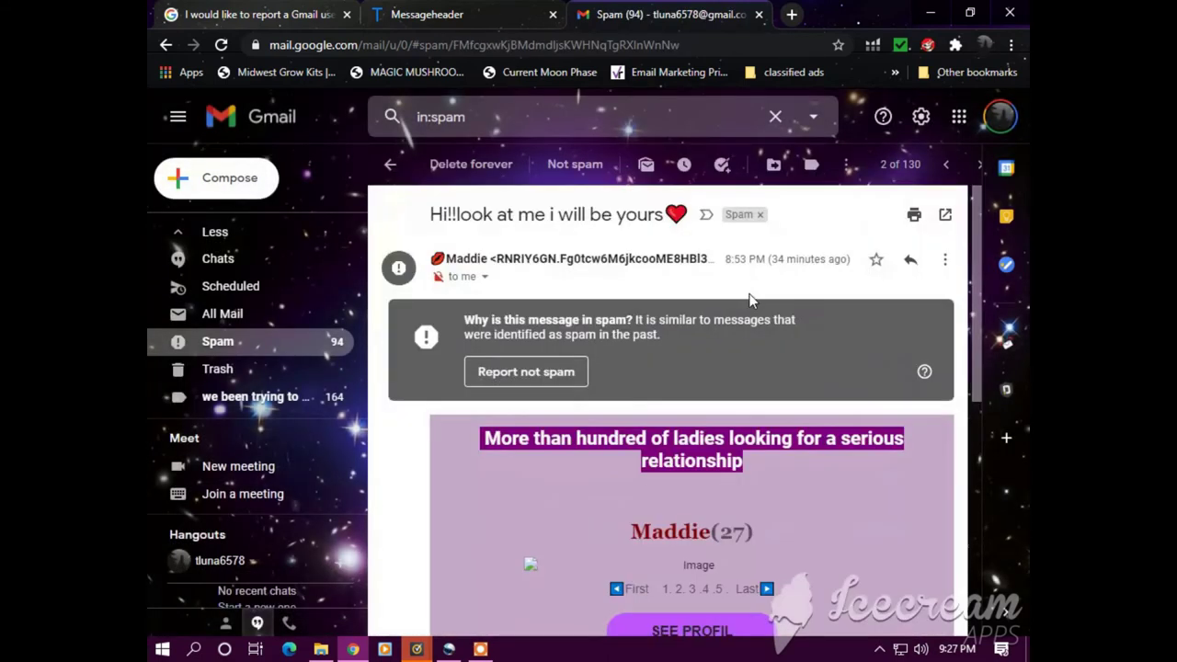
left_click(943, 263)
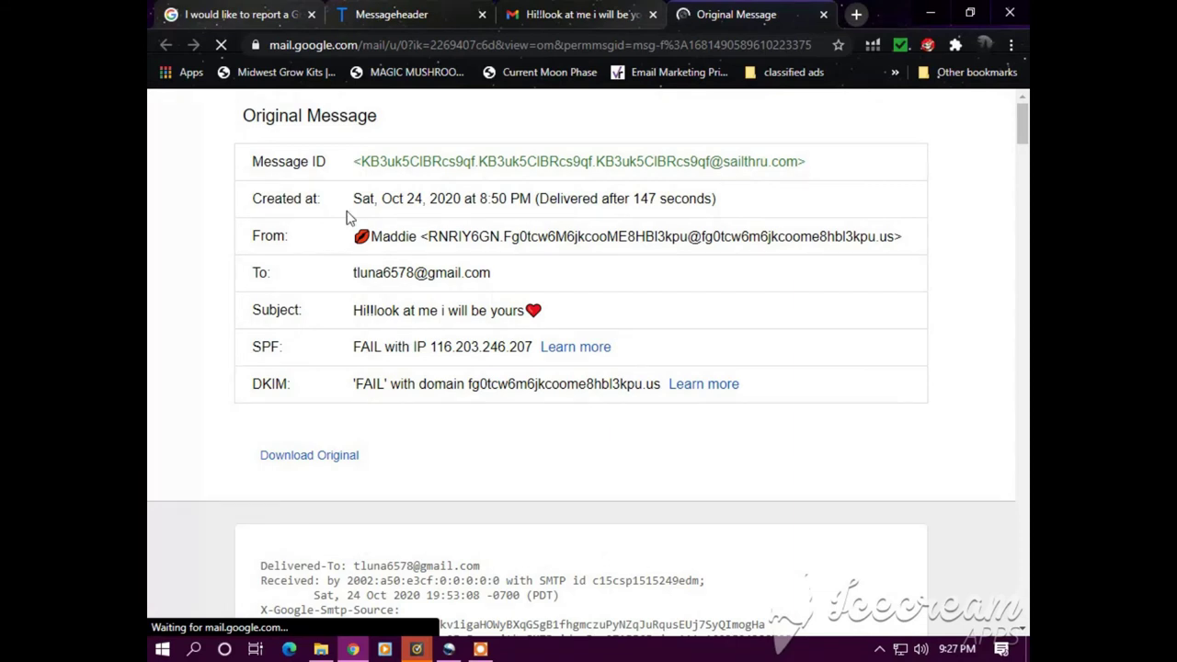
Select the spam email's entire original message source with Ctrl+A
scroll(347, 218, "down", 3)
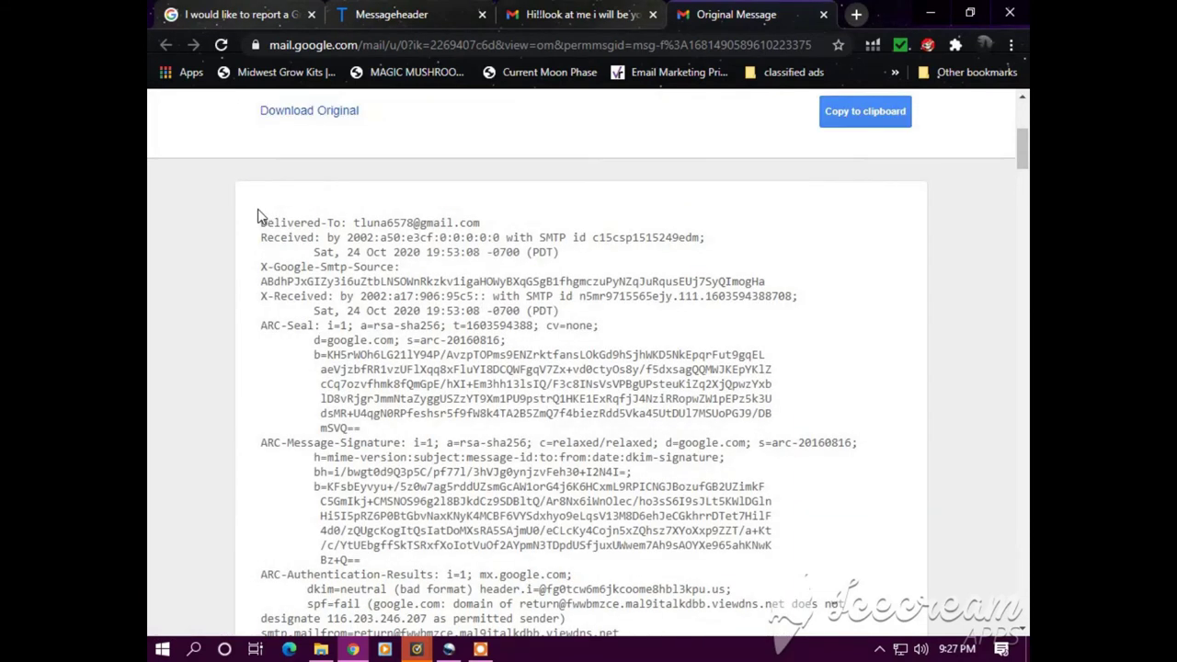
left_click_drag(257, 209, 570, 575)
scroll(643, 460, "down", 10)
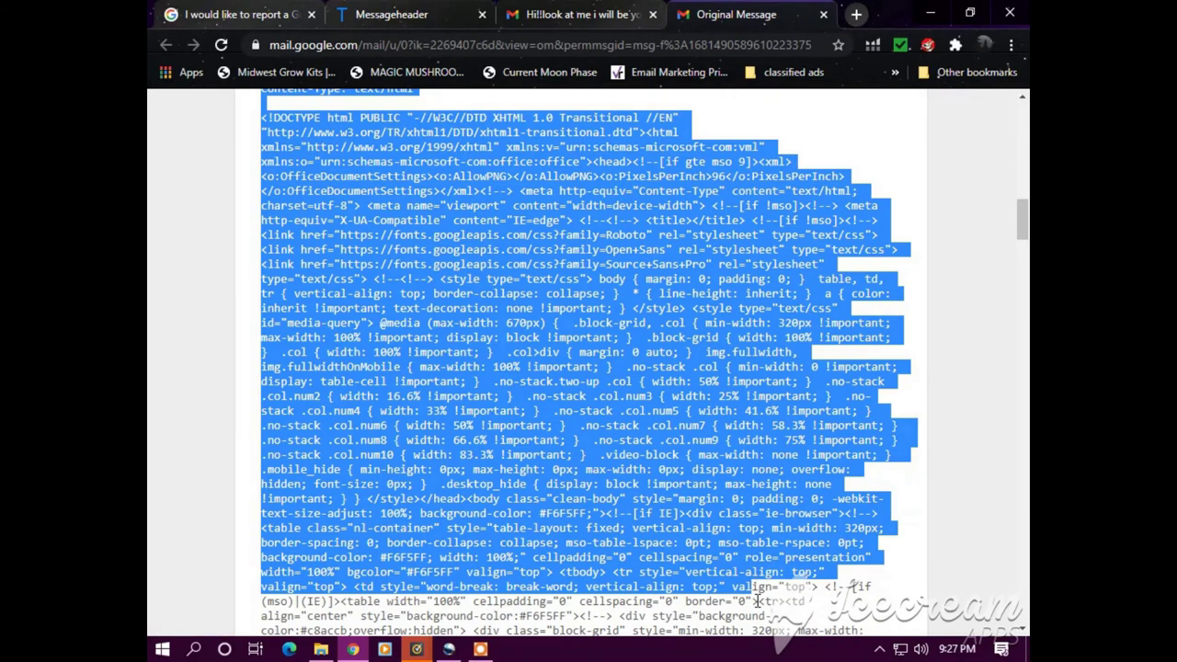
left_click(760, 600)
scroll(760, 600, "down", 10)
key("ctrl+a")
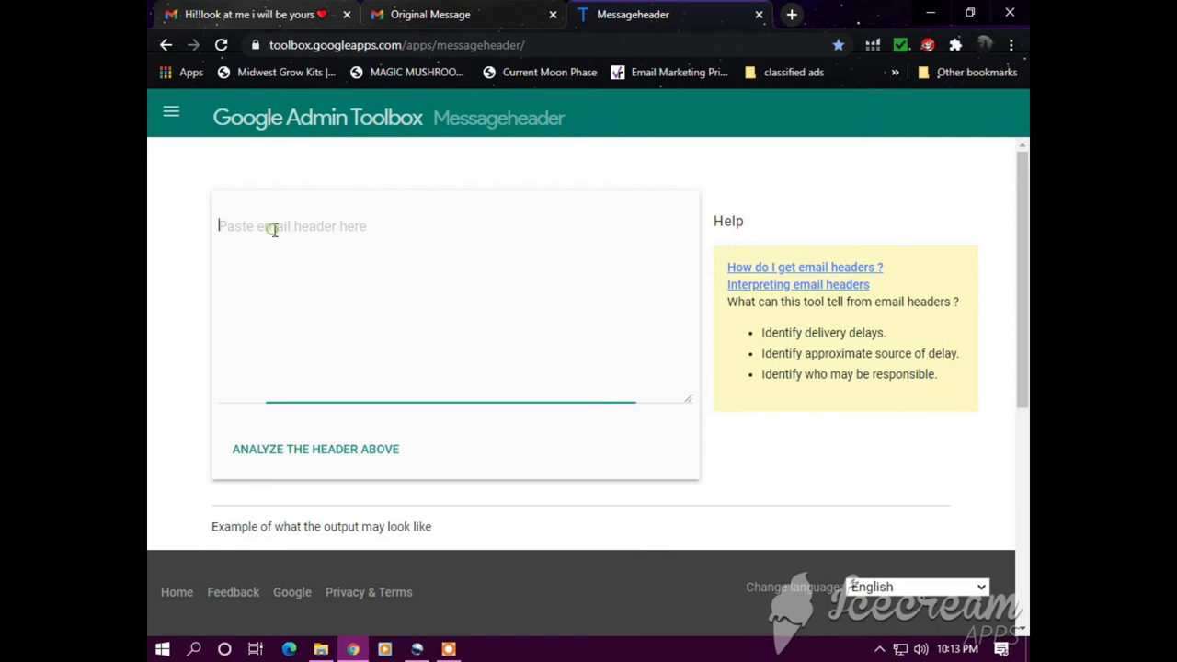
Paste the copied email header into Messageheader and analyze it, showing SPF fail and DKIM neutral
right_click(273, 228)
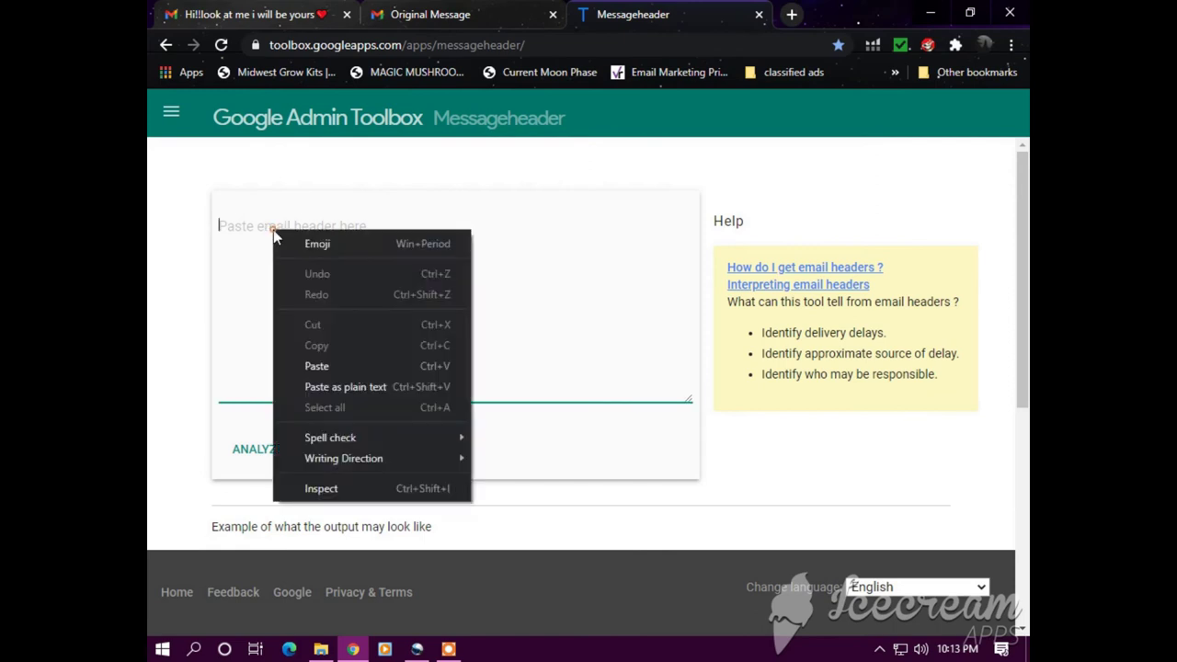
left_click(318, 366)
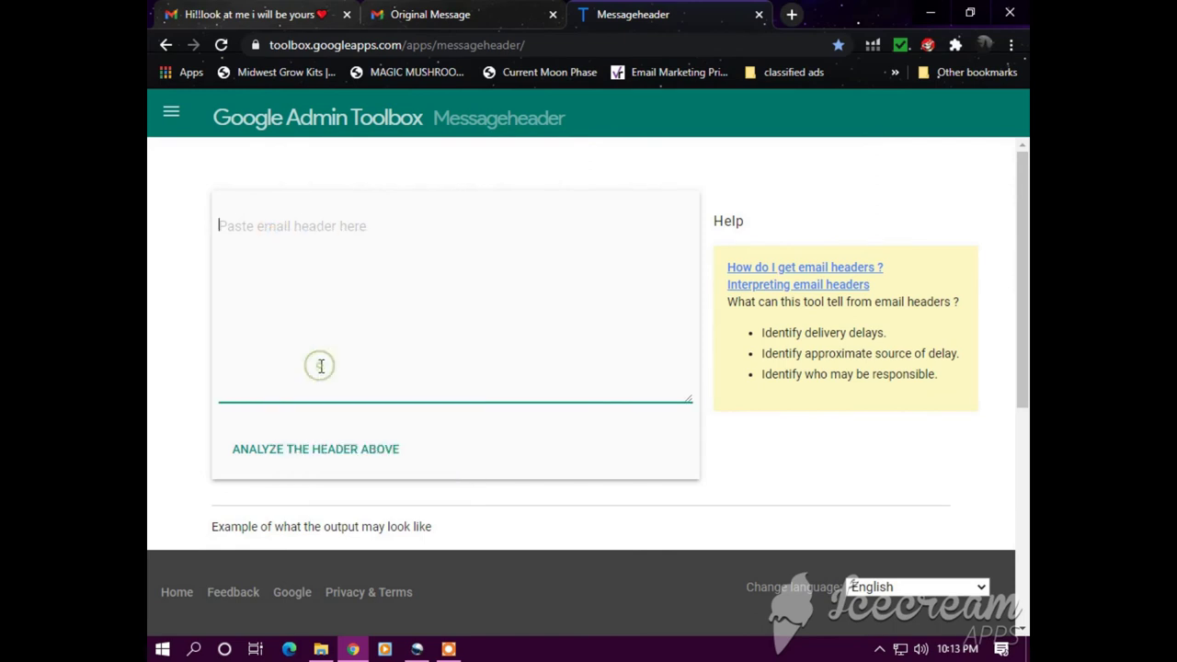
left_click(293, 450)
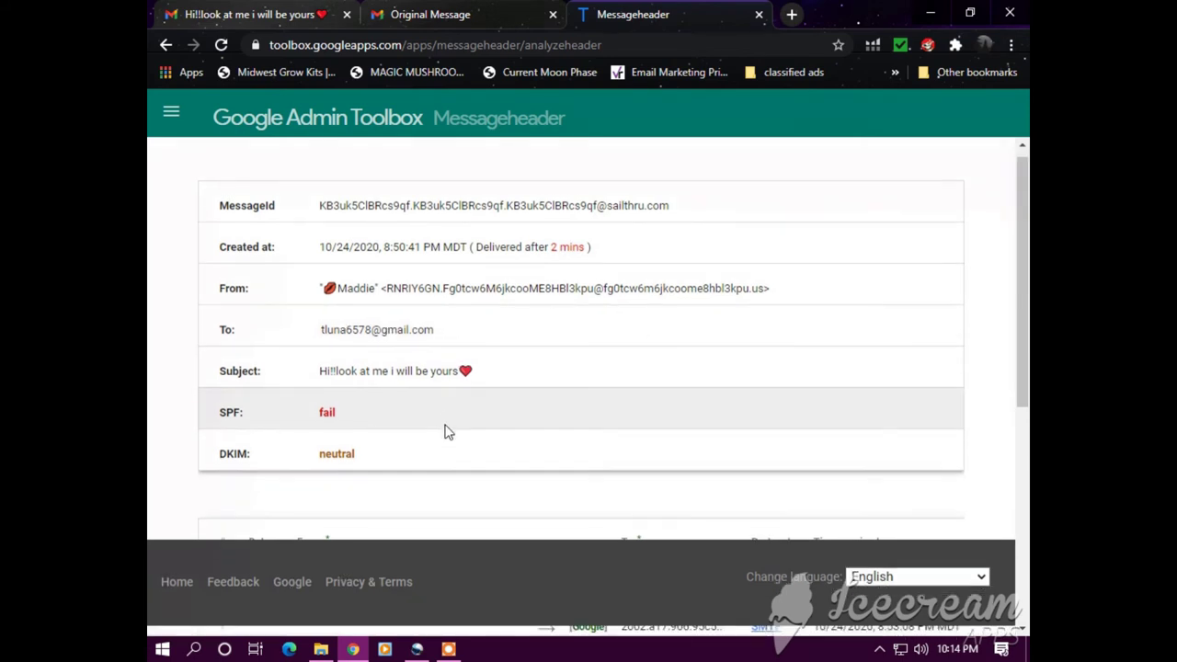
scroll(450, 423, "down", 2)
Reveal and select the raw header text, then move to the Gmail Help abuse report form
scroll(536, 337, "down", 2)
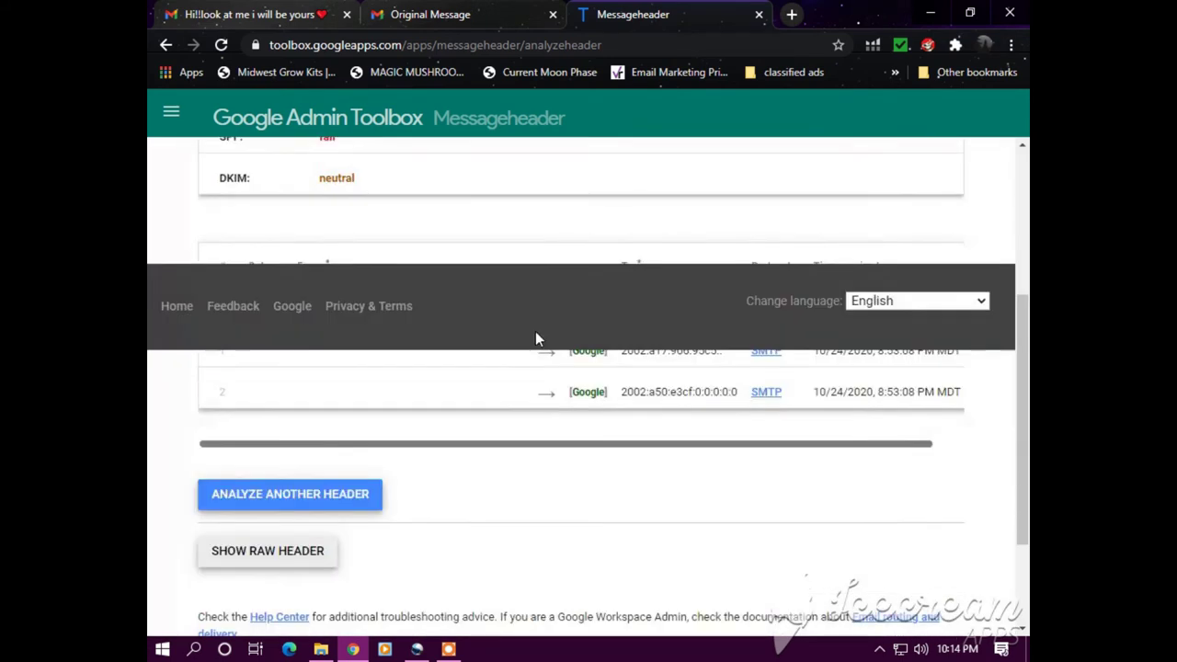
scroll(454, 369, "down", 1)
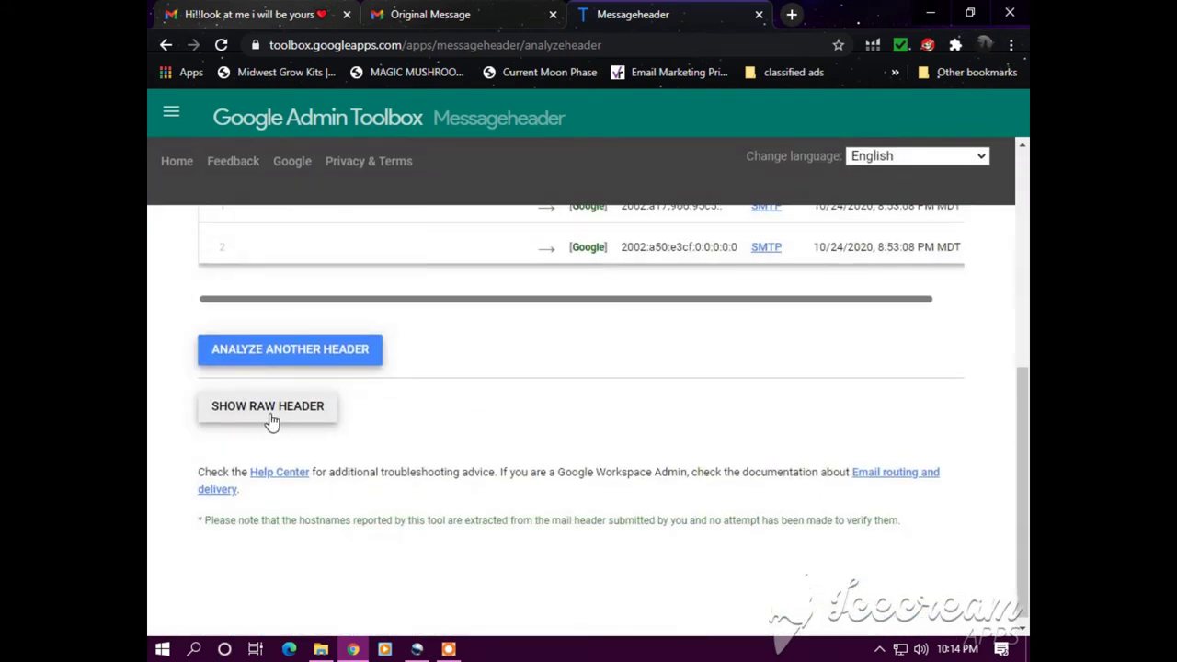
left_click(270, 415)
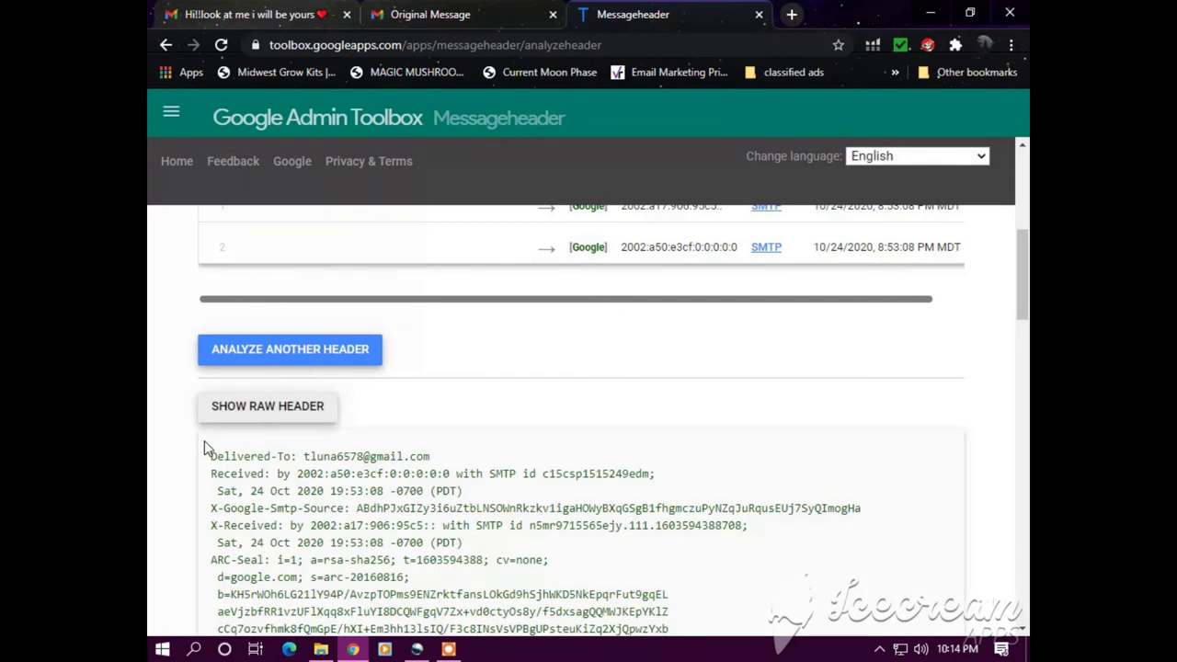
left_click_drag(206, 442, 979, 399)
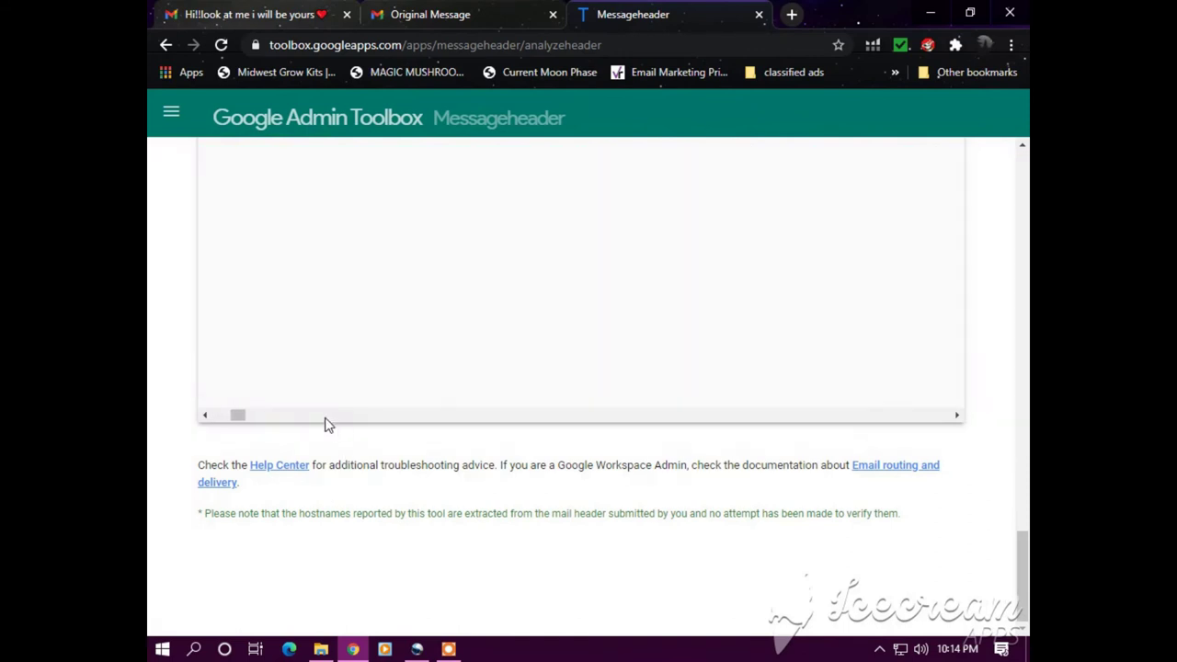
scroll(447, 380, "up", 2)
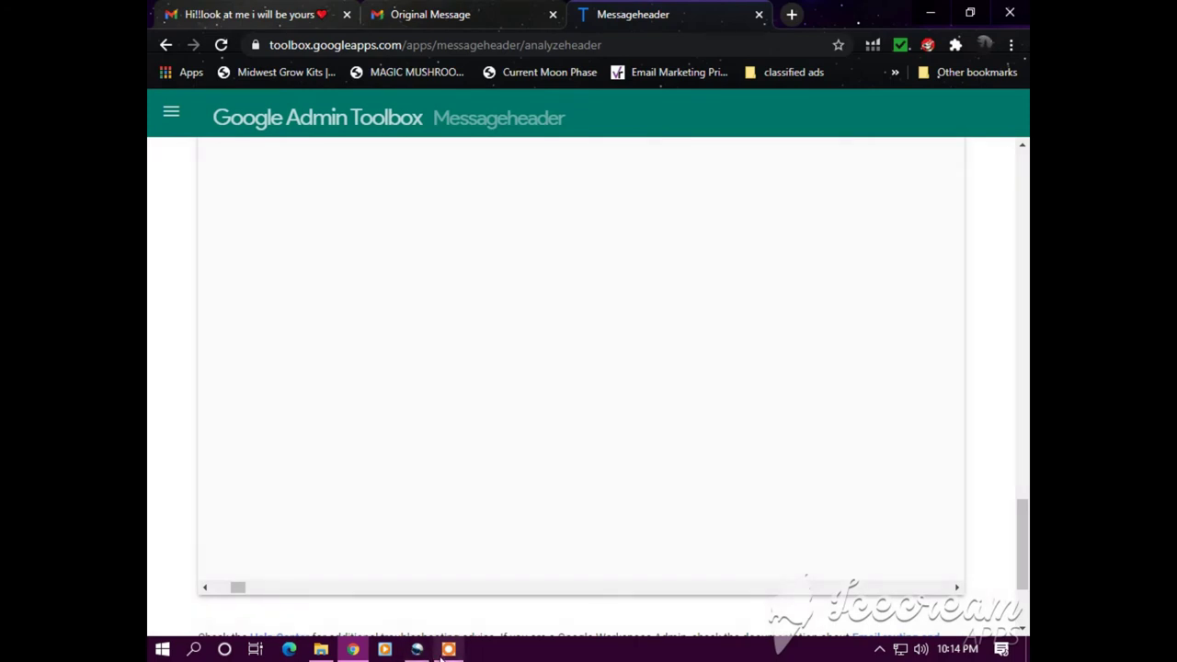
left_click(448, 649)
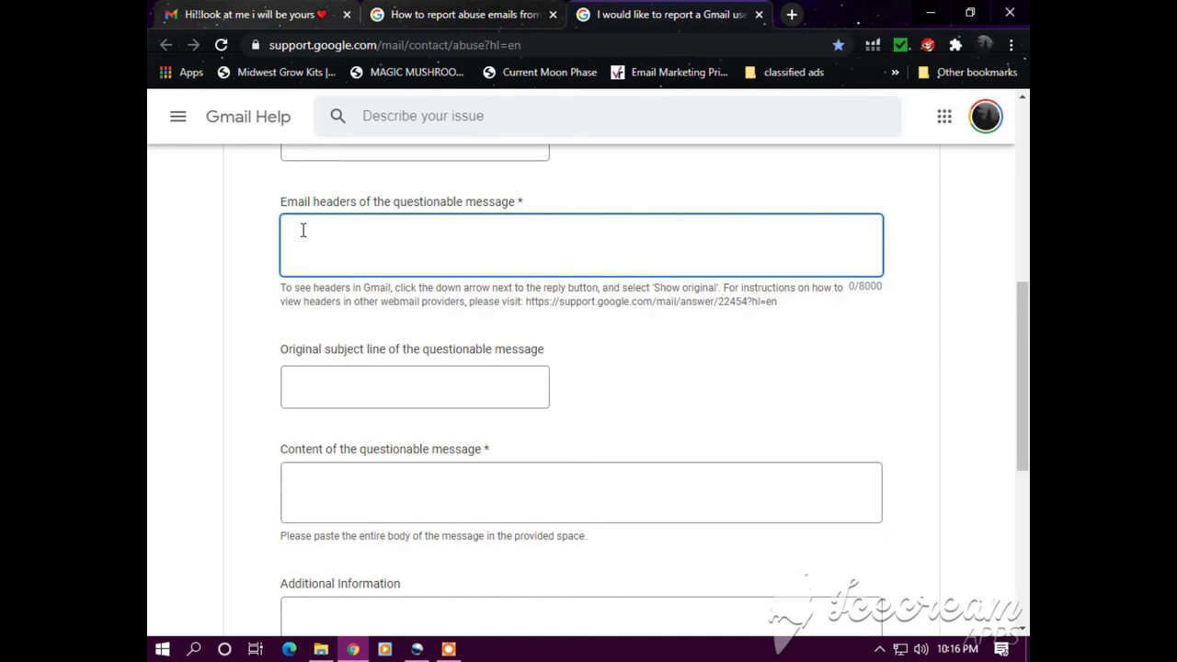
Paste the message source into the email headers field, filling it to 8000/8000, then return to Gmail
right_click(302, 230)
left_click(350, 367)
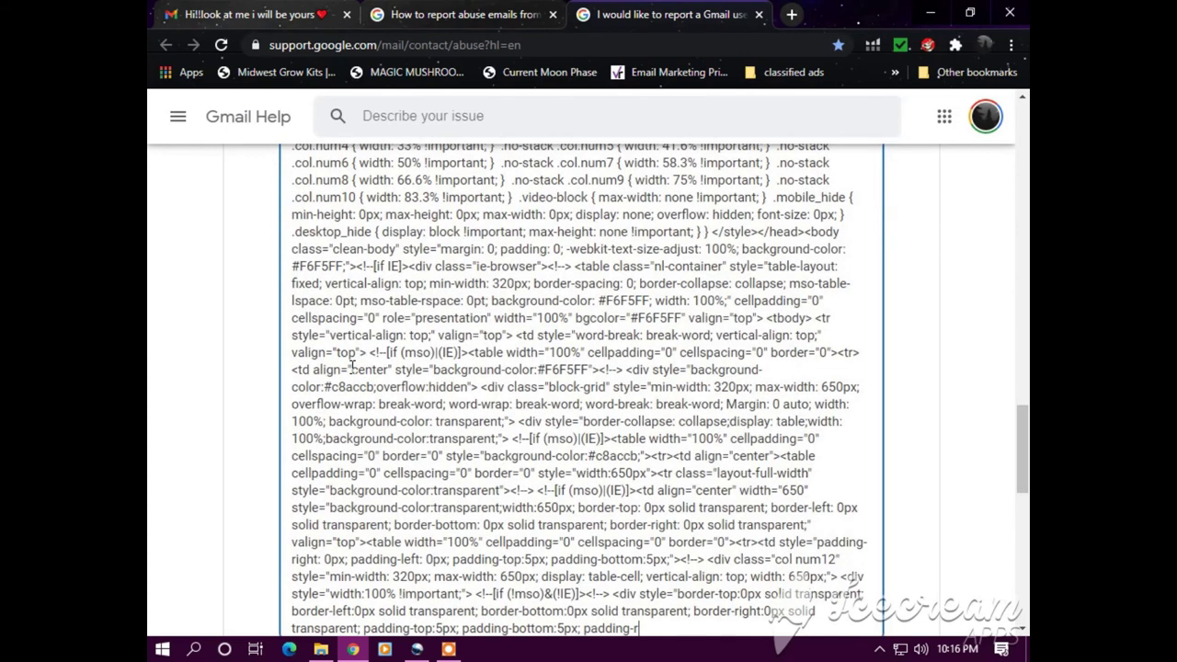
scroll(793, 366, "down", 5)
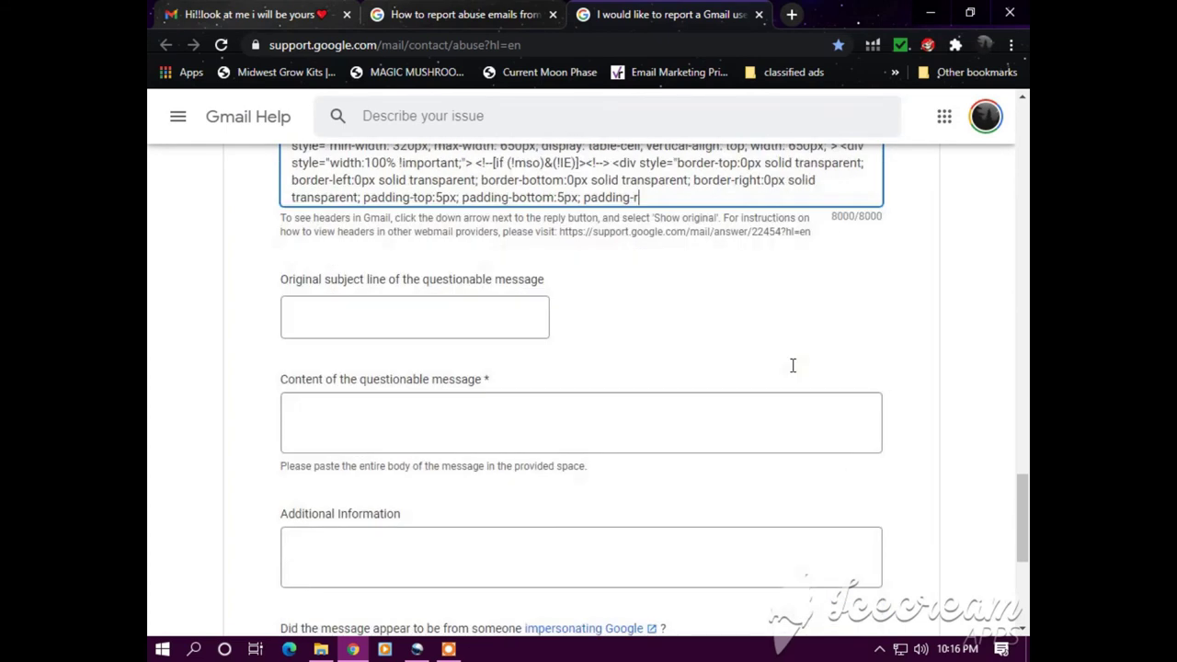
scroll(502, 397, "down", 1)
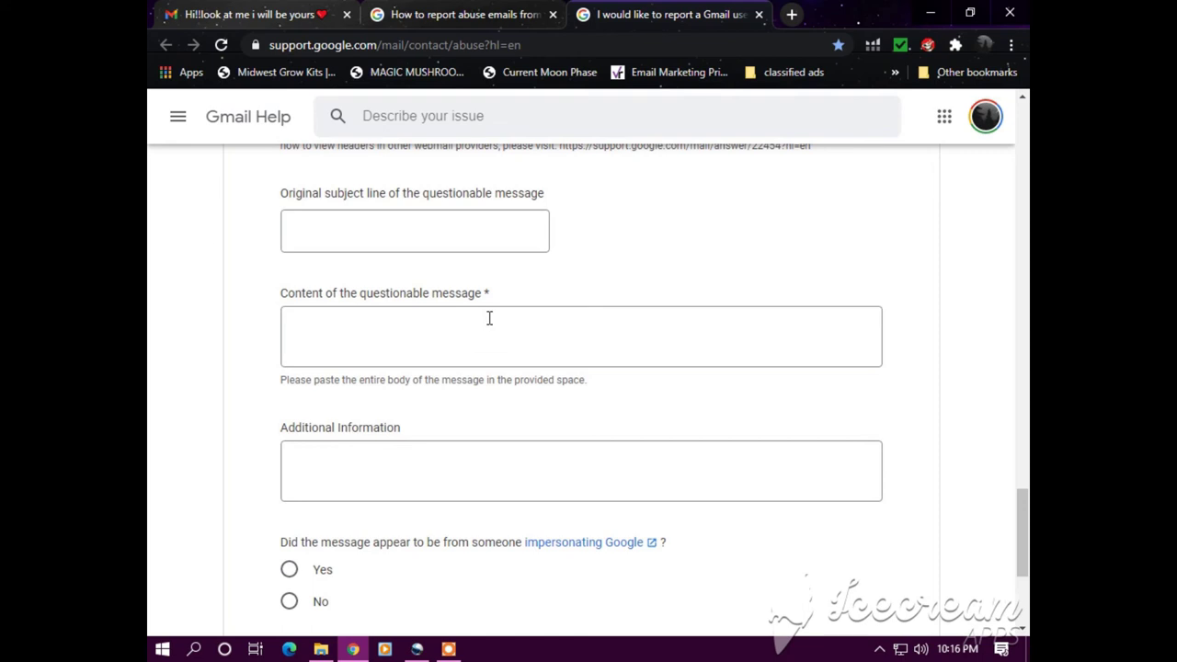
left_click(448, 649)
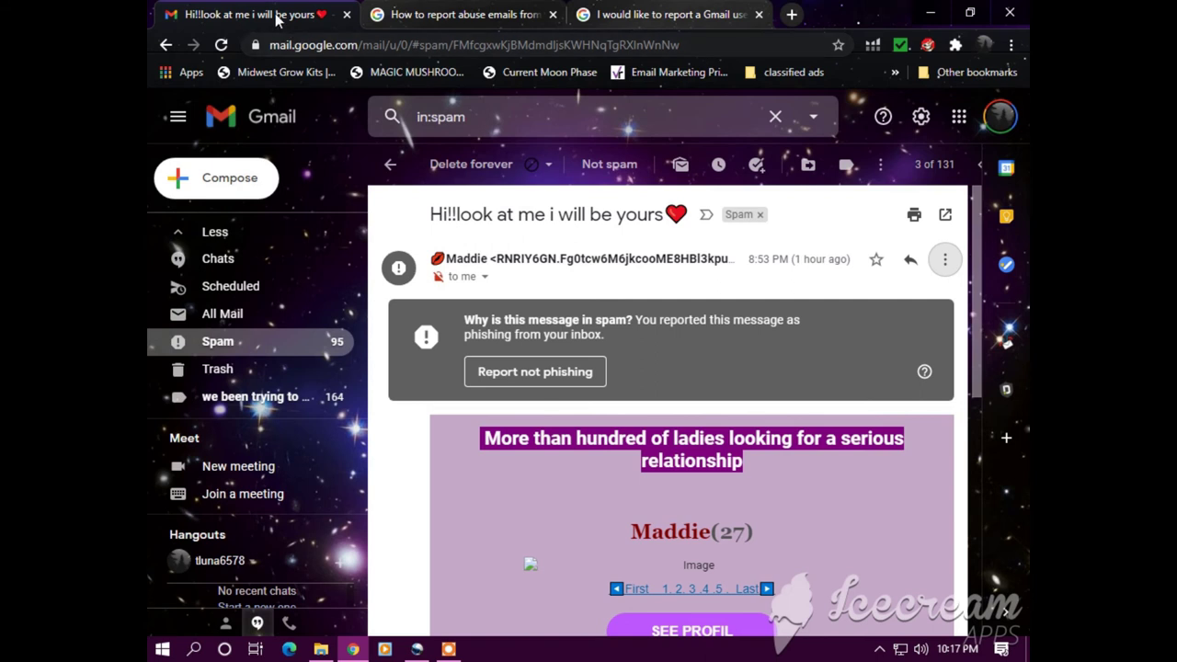
Open the spam message's original view and select its summary table from Message ID to DKIM
left_click(944, 259)
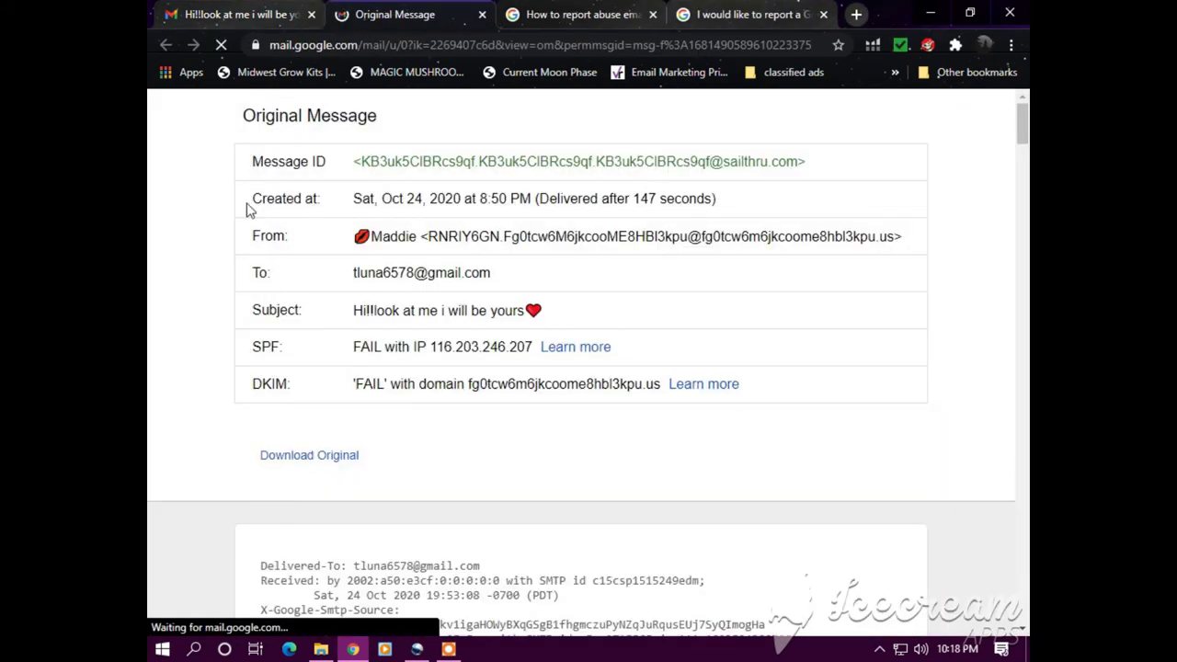
left_click_drag(228, 111, 766, 395)
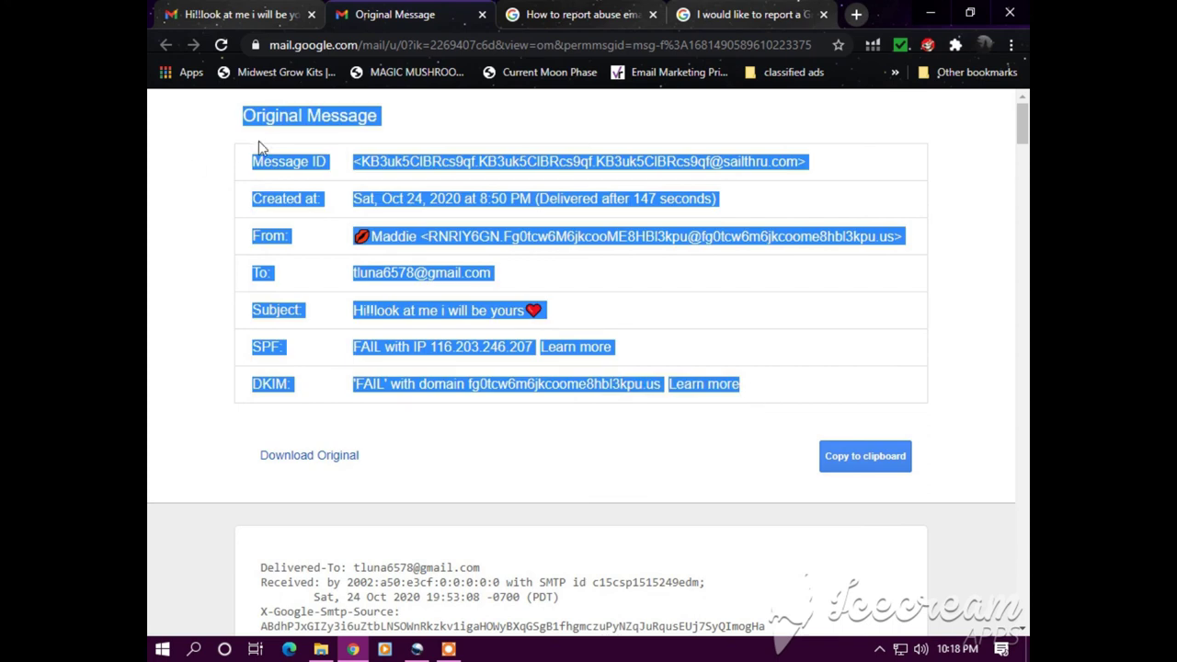
left_click_drag(257, 143, 746, 397)
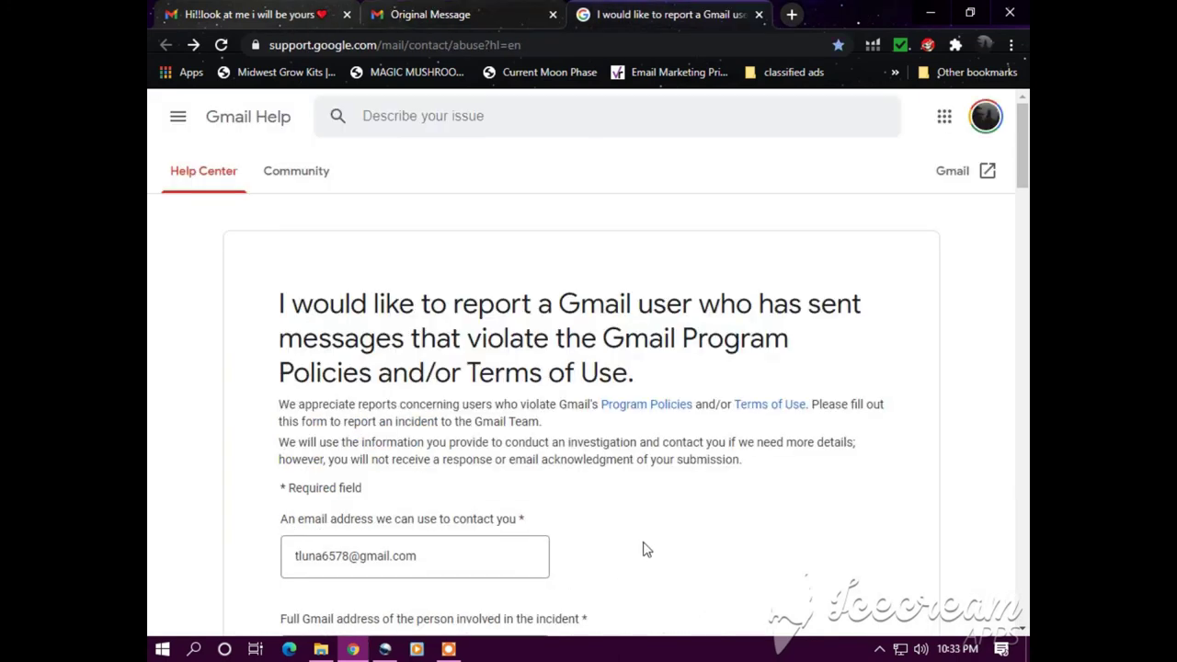
Enter the original subject line and paste the header summary as message content (388/8000)
scroll(308, 450, "down", 1)
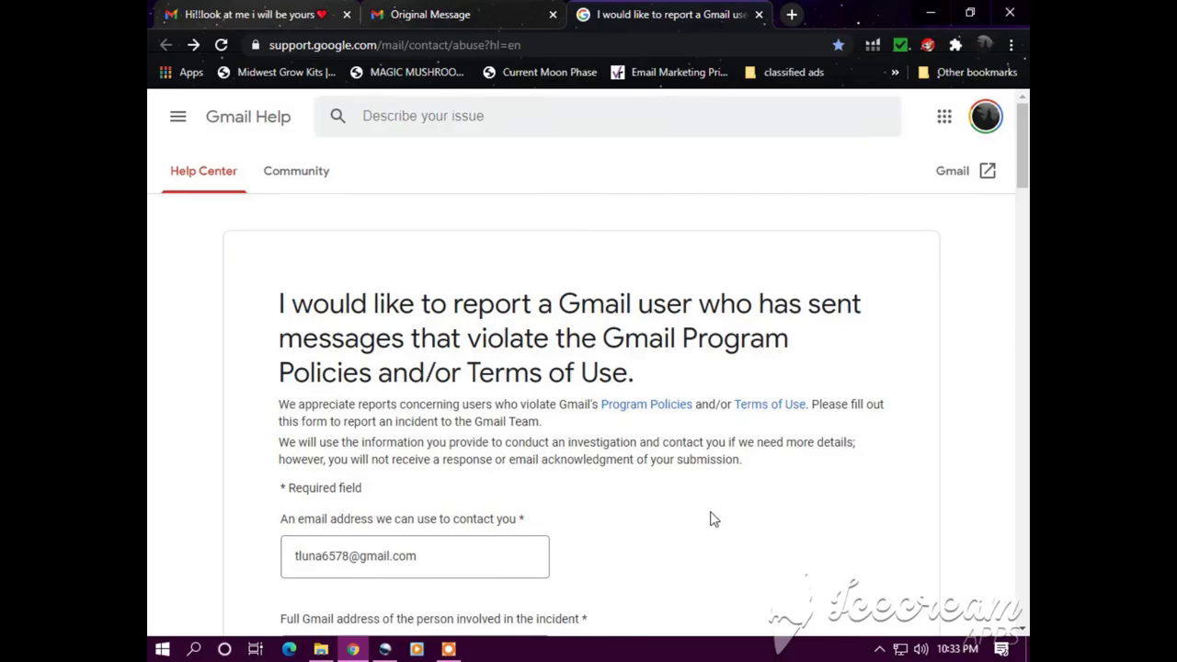
scroll(710, 519, "down", 1)
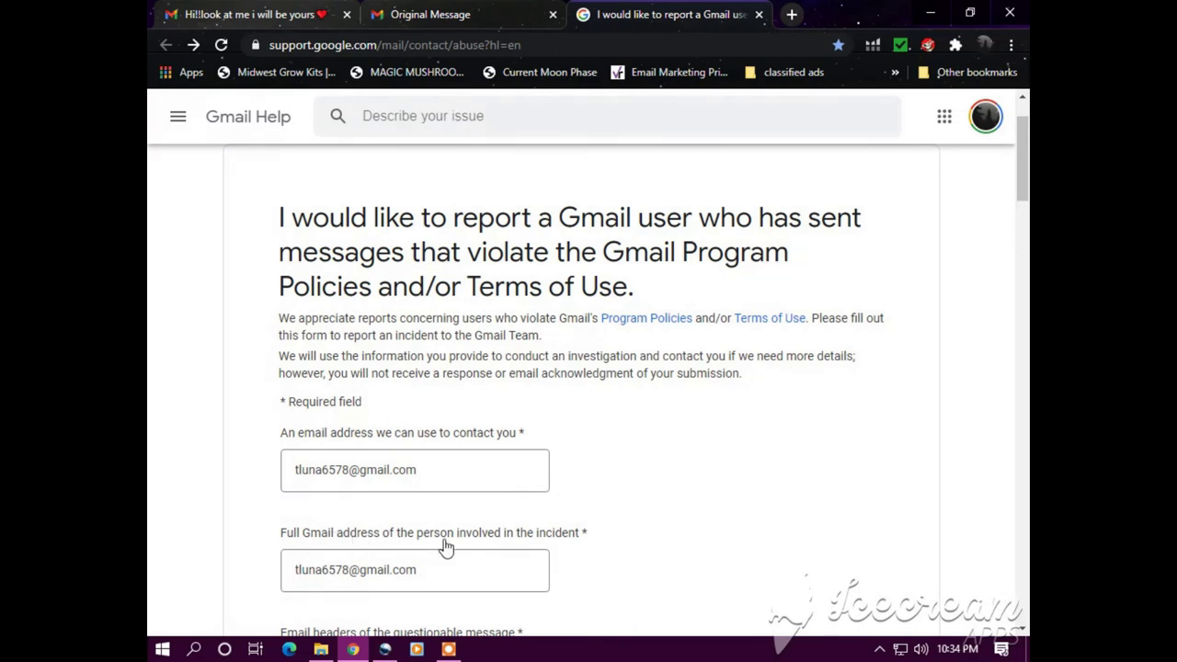
scroll(596, 542, "down", 3)
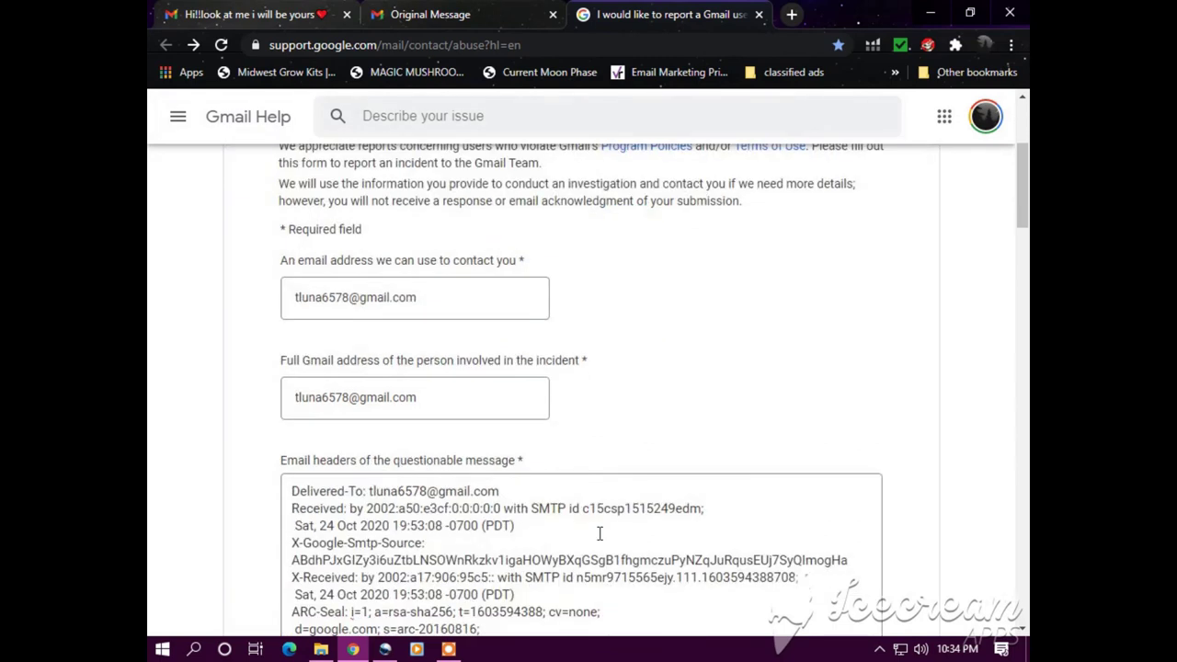
scroll(602, 531, "down", 5)
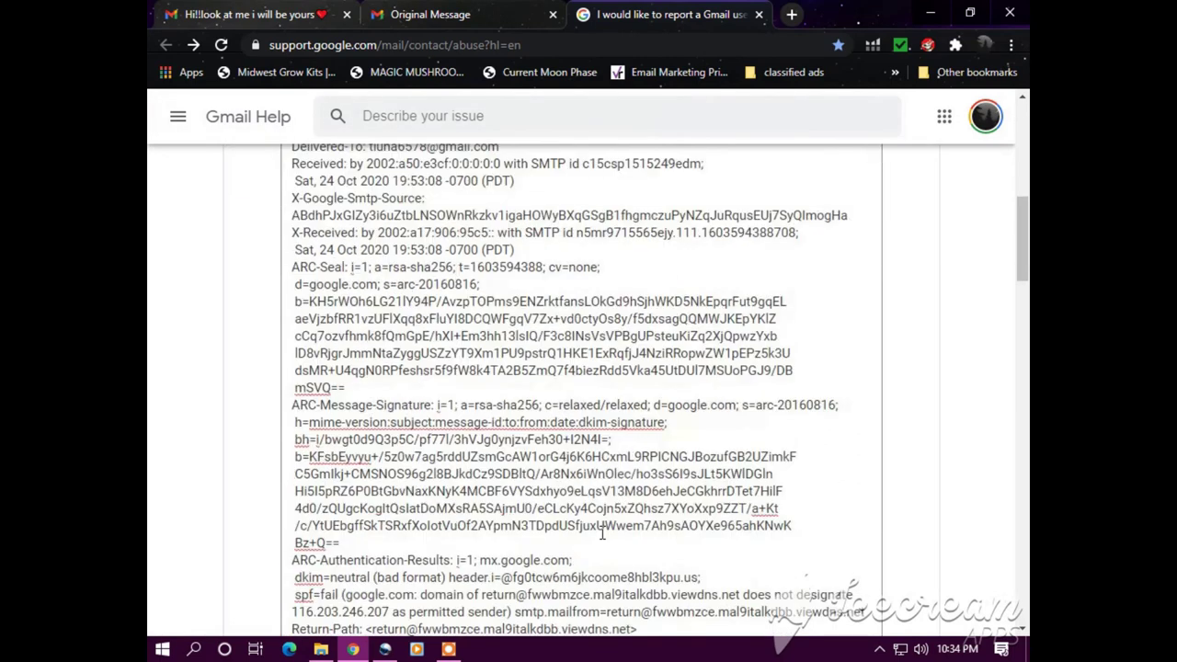
scroll(602, 531, "down", 7)
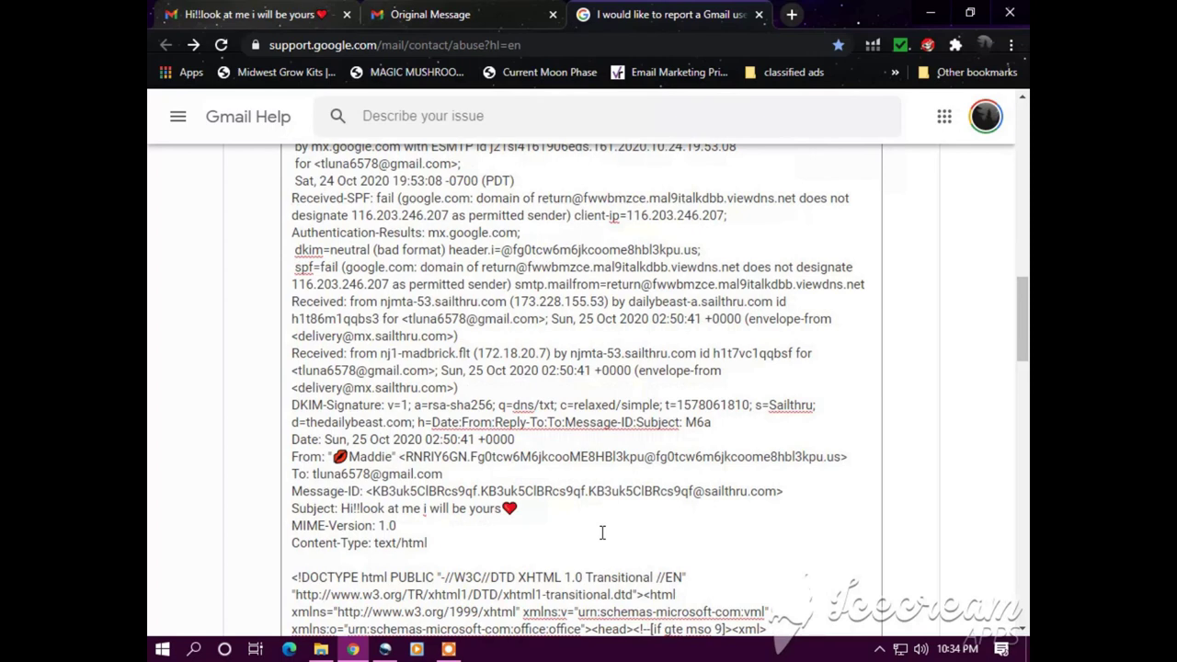
scroll(604, 531, "down", 4)
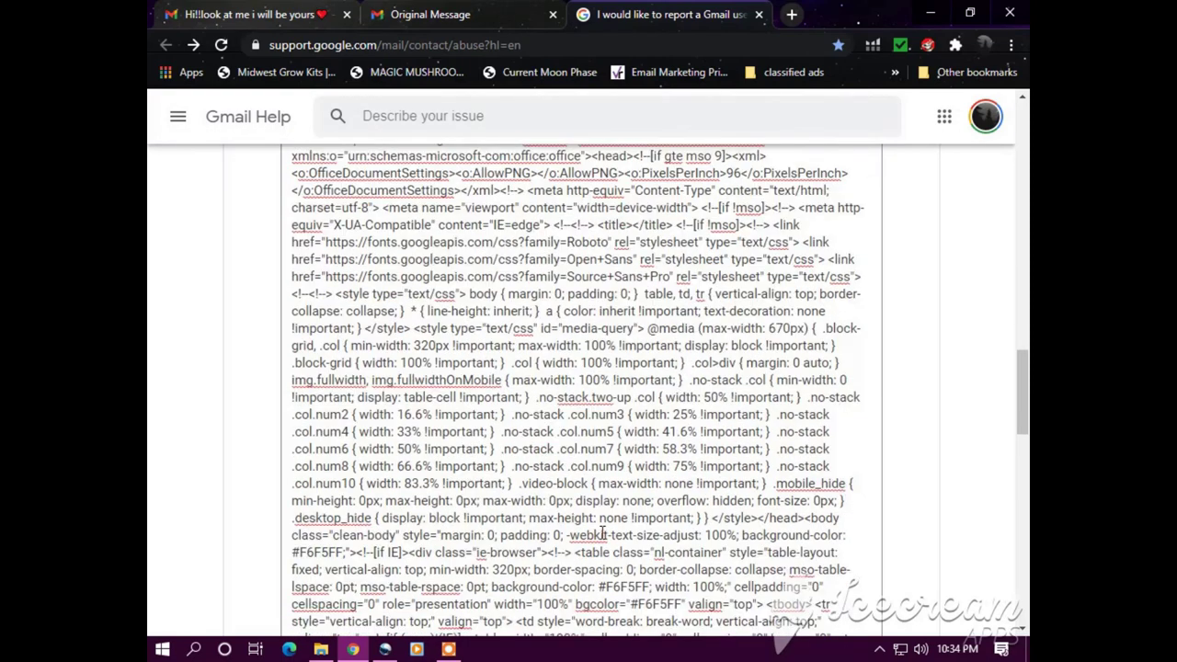
scroll(602, 531, "down", 6)
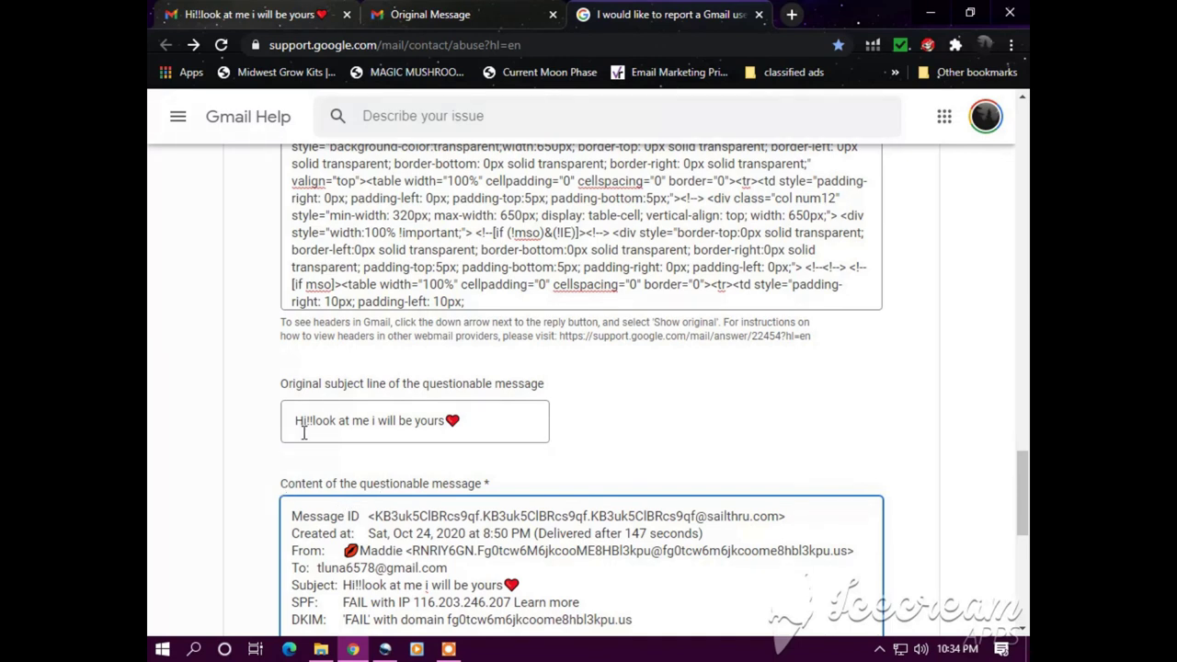
scroll(368, 434, "down", 2)
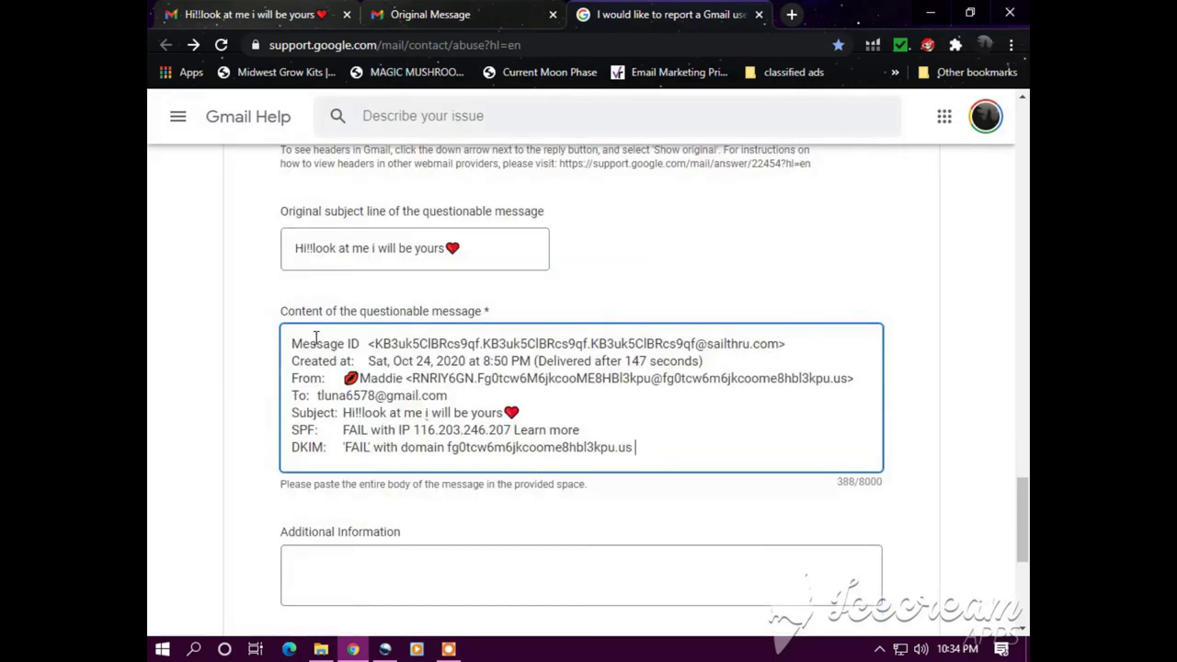
scroll(602, 406, "down", 4)
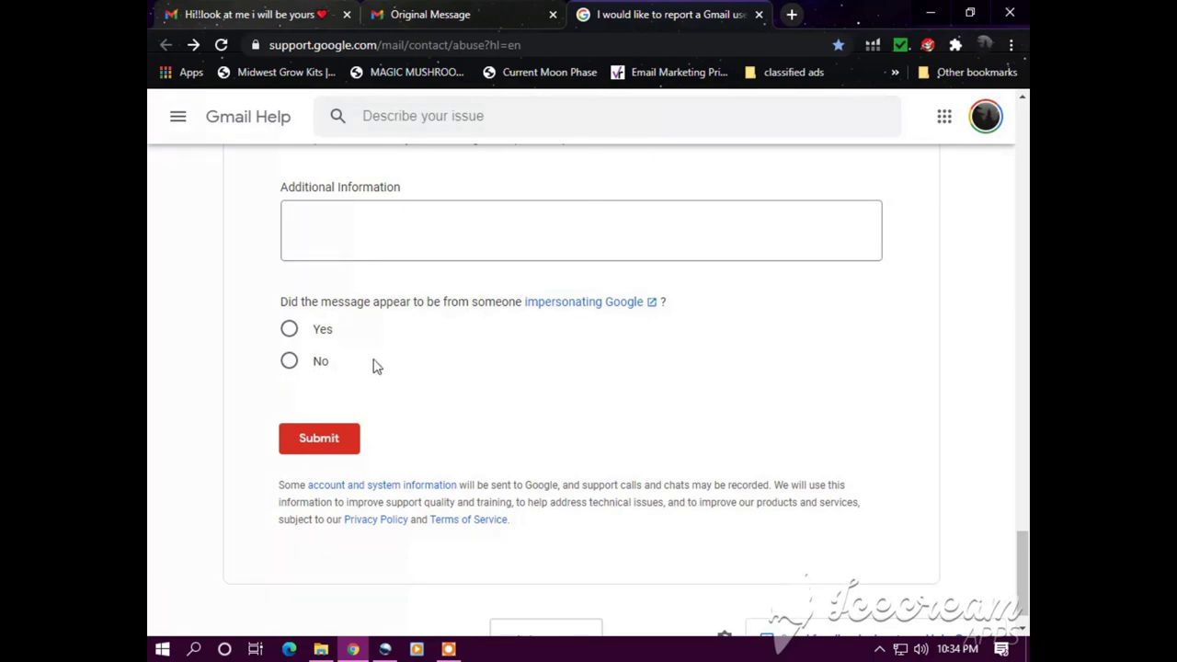
Answer Yes to the Google impersonation question and submit the abuse report
left_click(288, 329)
left_click(333, 443)
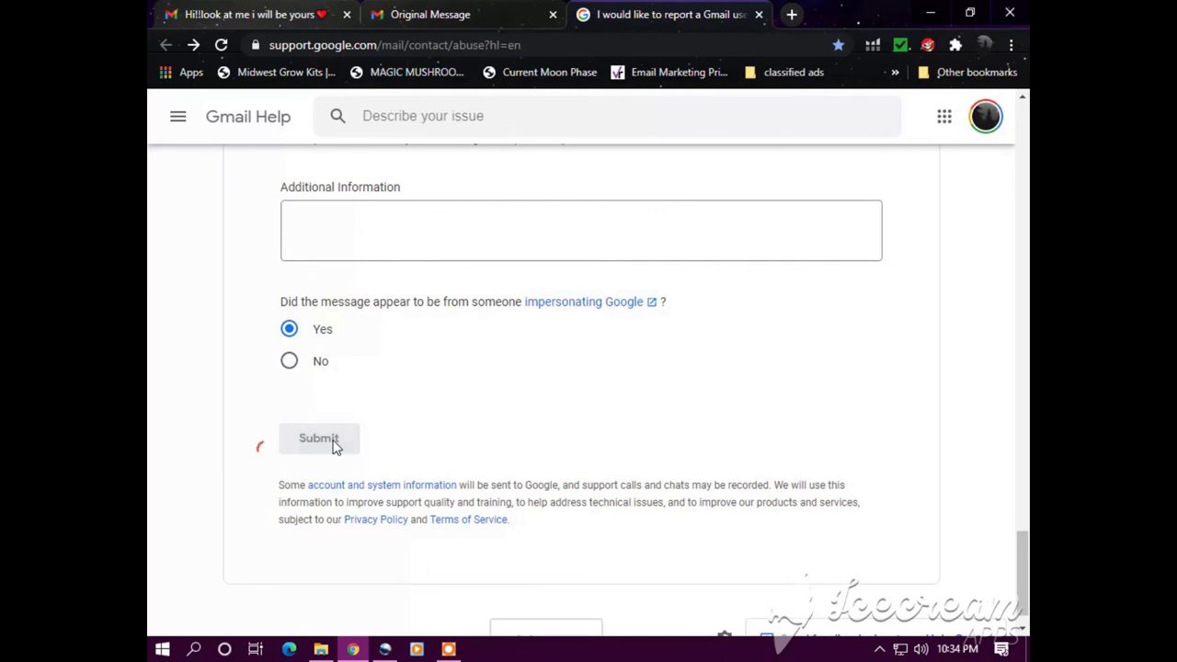